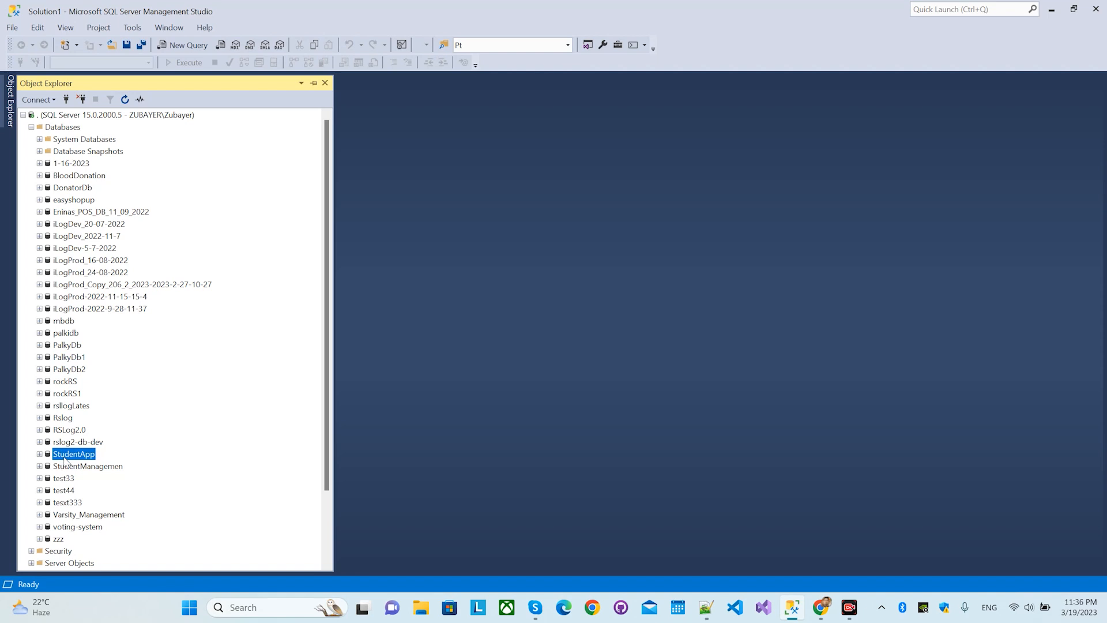
# Step: Start the Generate Scripts task for the StudentApp database and proceed past its introduction to the object selection
pyautogui.rightClick(68, 457)
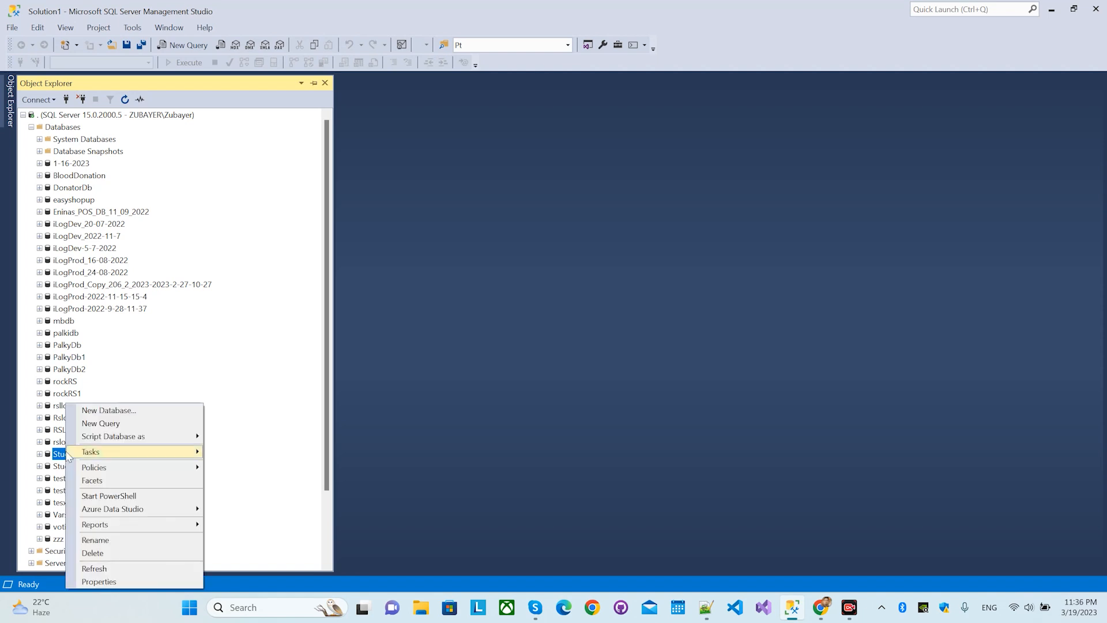
pyautogui.moveTo(137, 458)
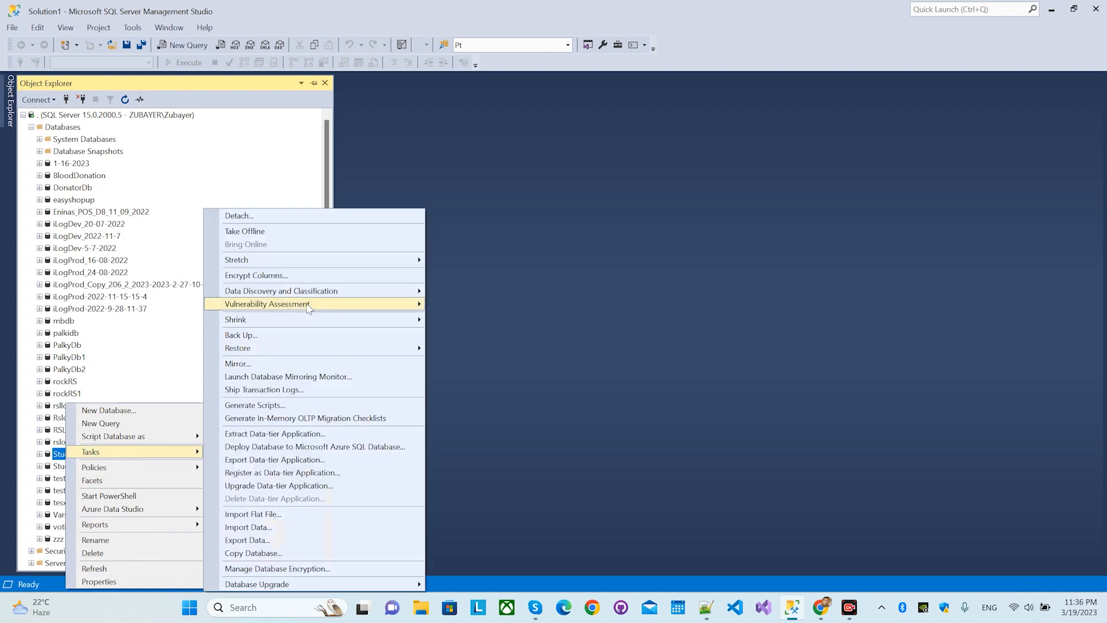
pyautogui.click(278, 407)
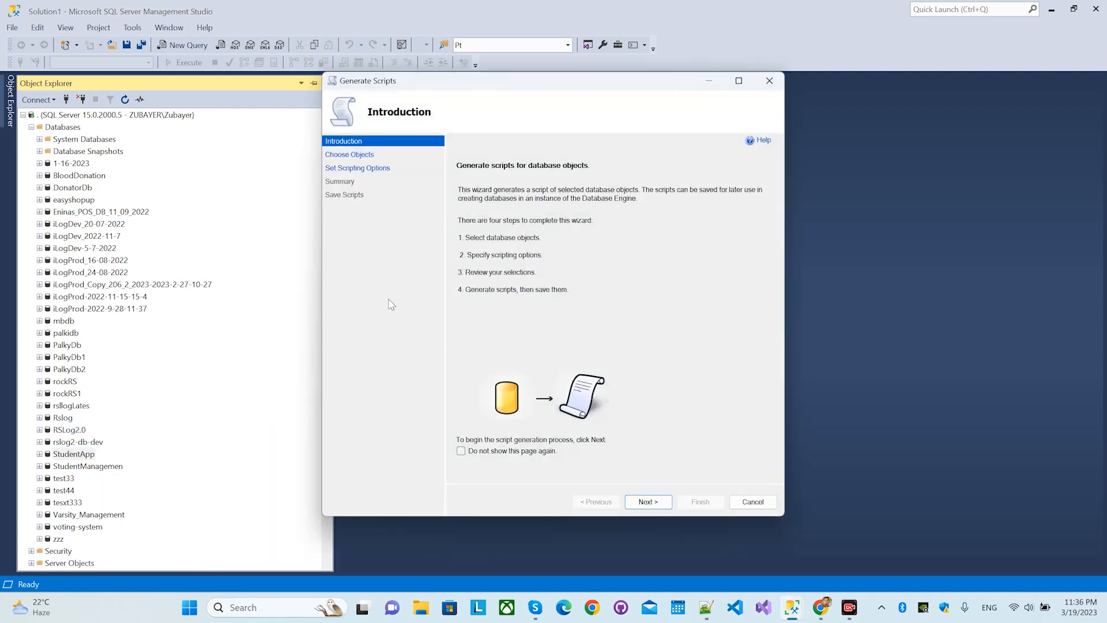
pyautogui.click(661, 508)
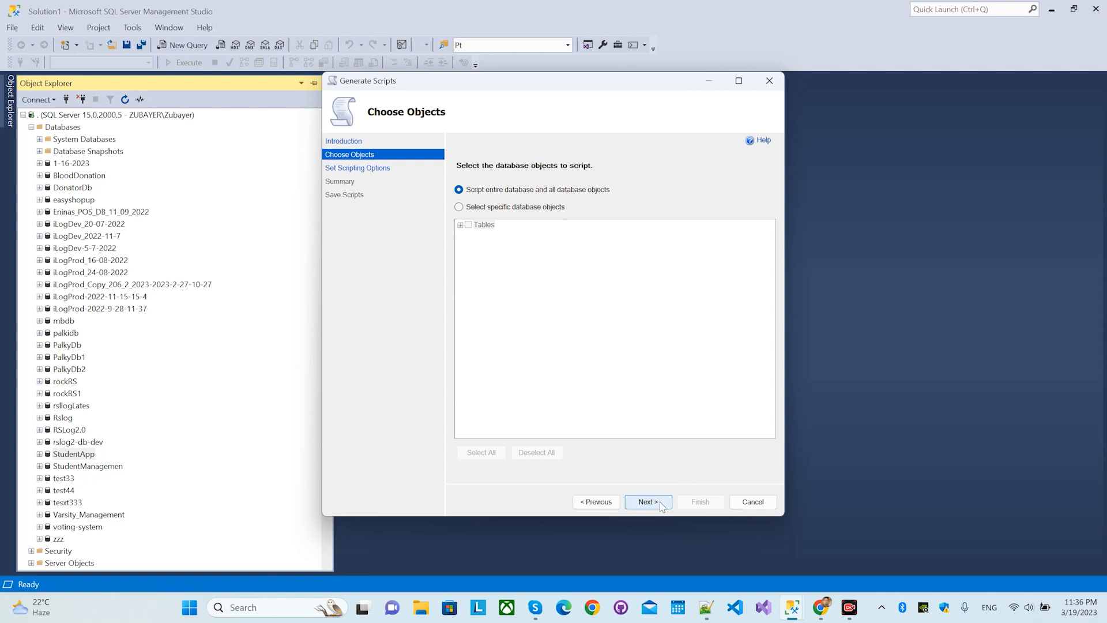
# Step: Try limiting the script to specific database objects, with only the dbo.Grades and dbo.Students tables selected
pyautogui.click(459, 207)
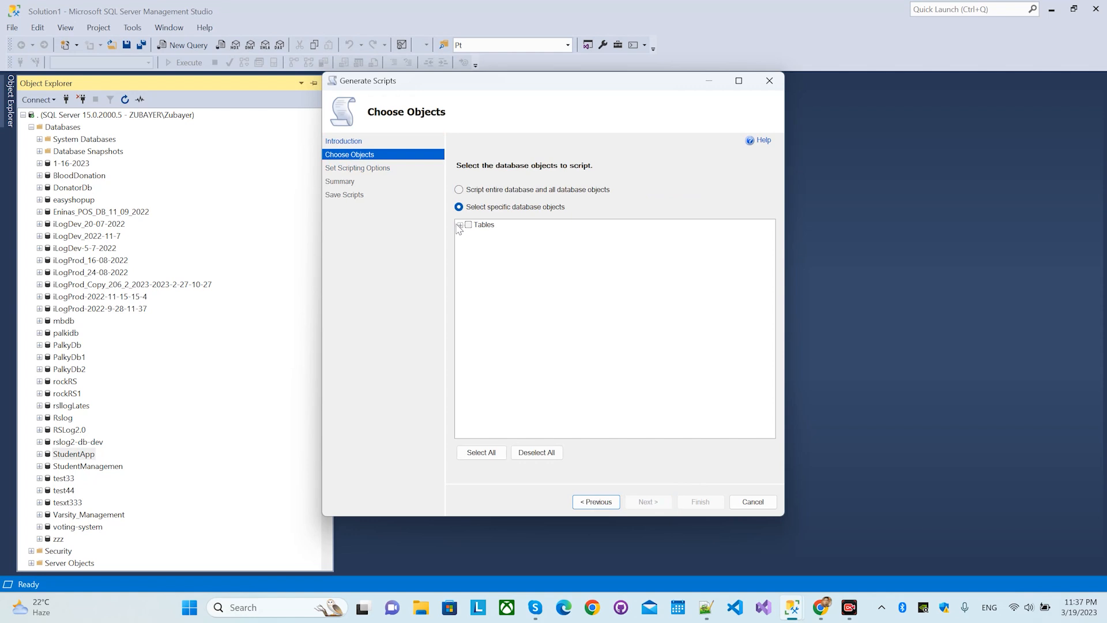
pyautogui.click(461, 225)
pyautogui.click(477, 235)
pyautogui.click(477, 244)
pyautogui.click(476, 263)
pyautogui.click(478, 234)
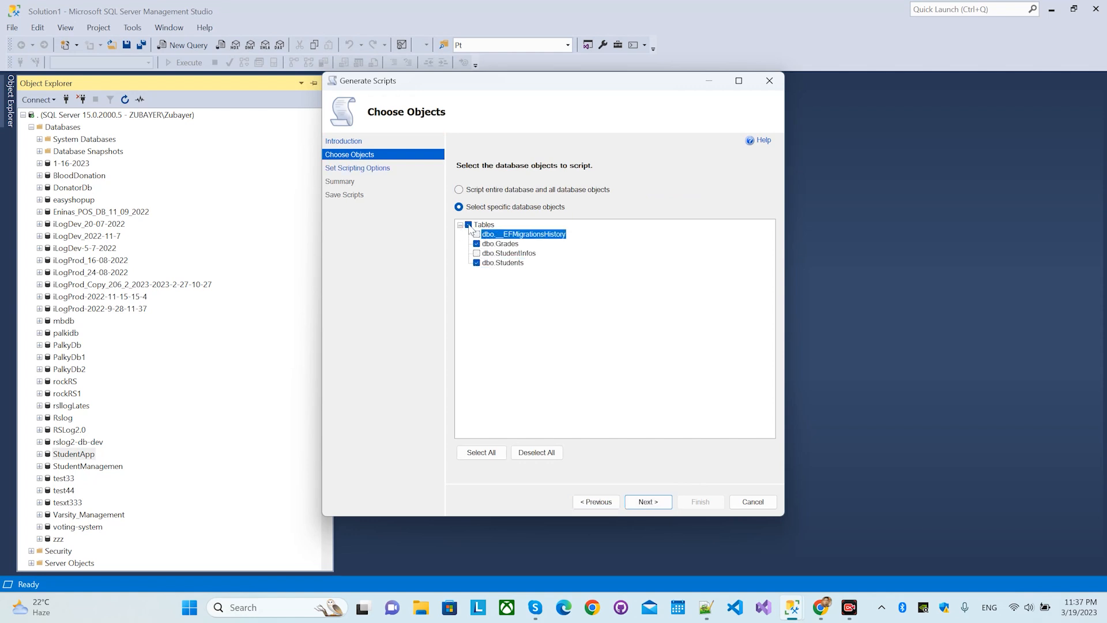
# Step: Script the entire database and all database objects, with the output saved as a script file
pyautogui.click(459, 189)
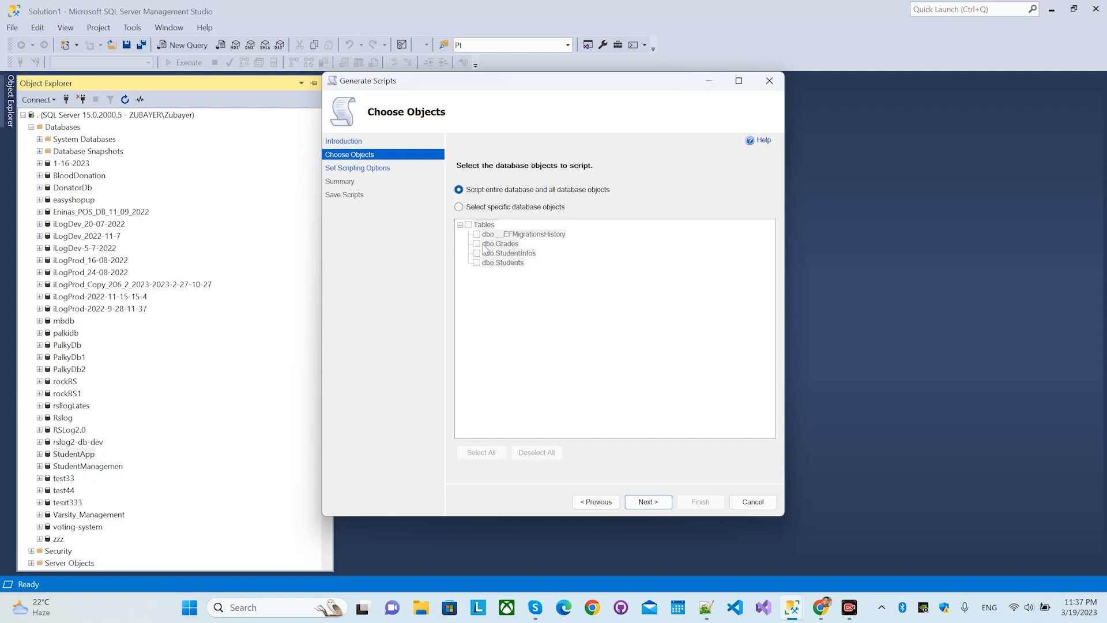
pyautogui.click(648, 501)
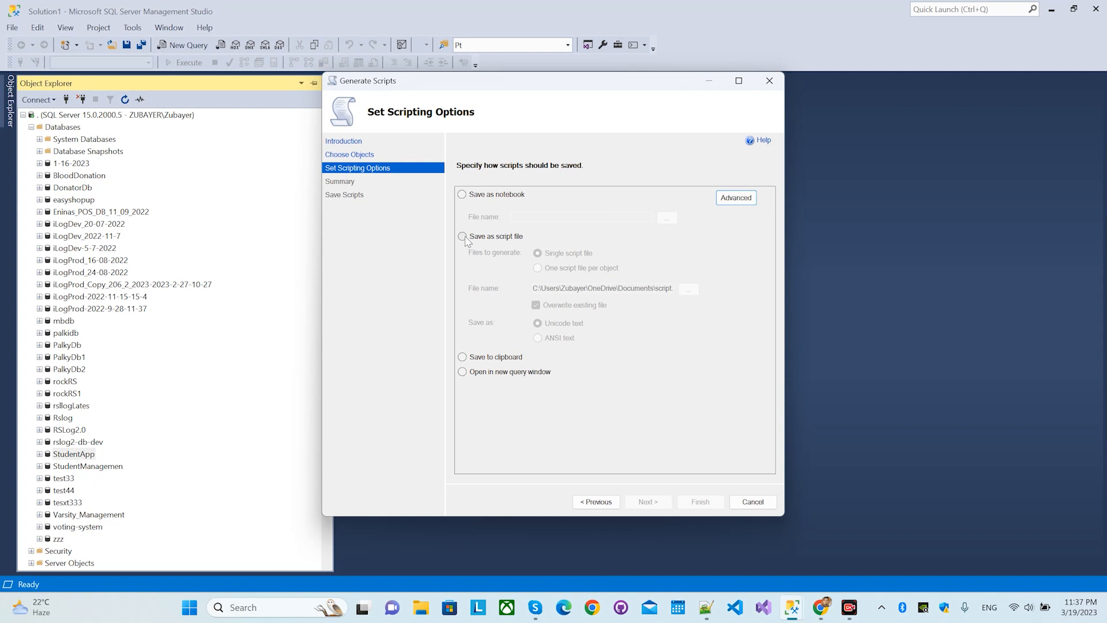
pyautogui.click(462, 237)
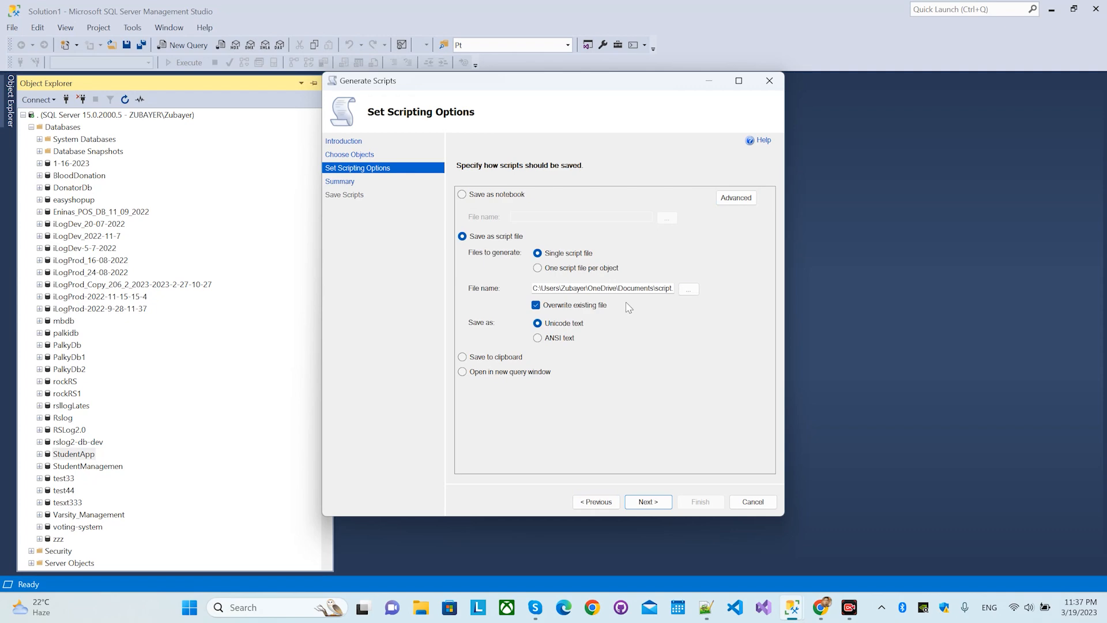
# Step: Create a new folder with the default name on the Desktop while browsing for the script location, and leave the browser without saving
pyautogui.click(688, 288)
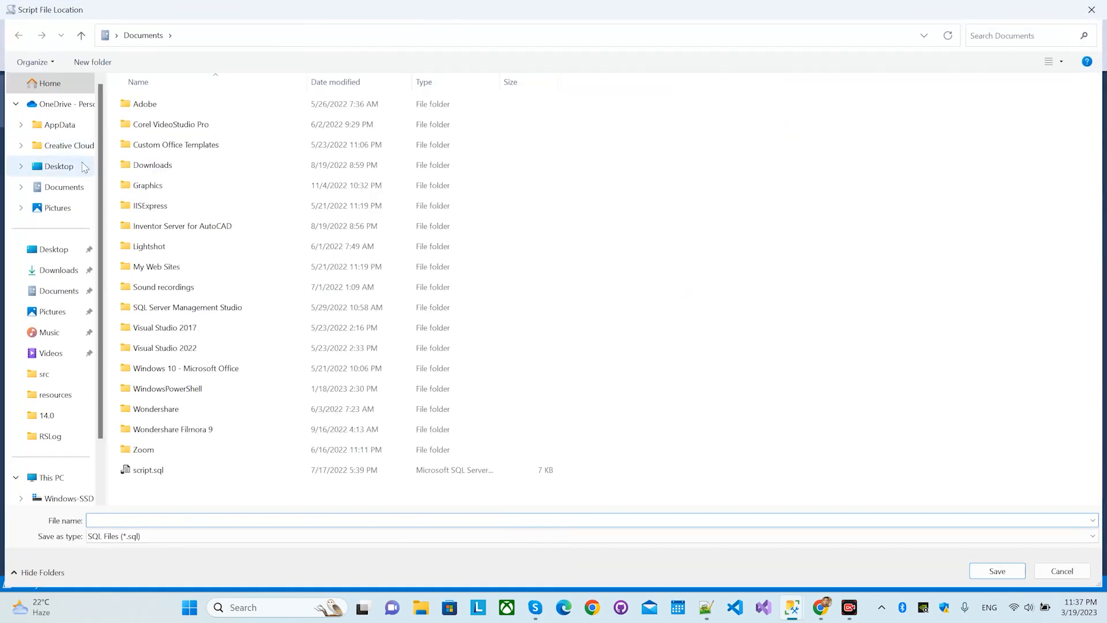
pyautogui.click(67, 256)
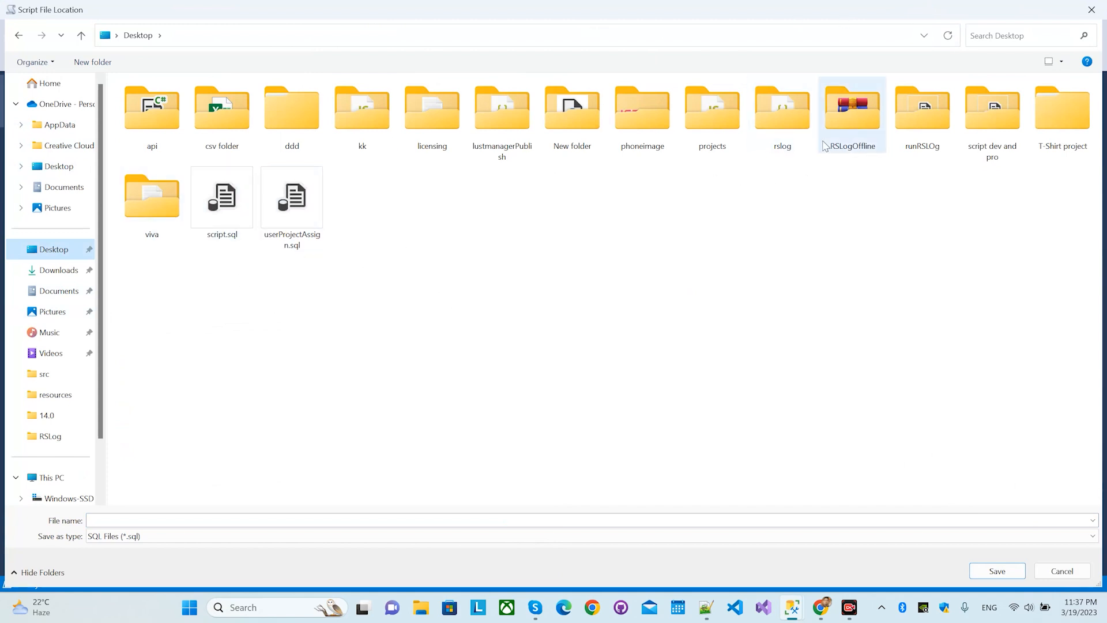
pyautogui.rightClick(594, 220)
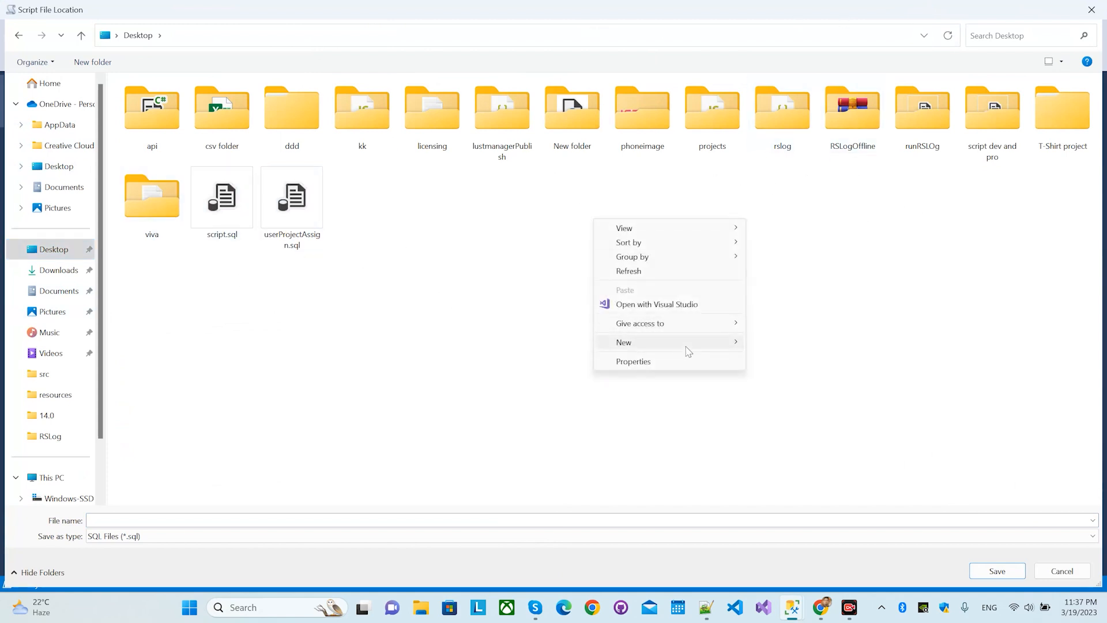
pyautogui.moveTo(690, 349)
pyautogui.click(805, 346)
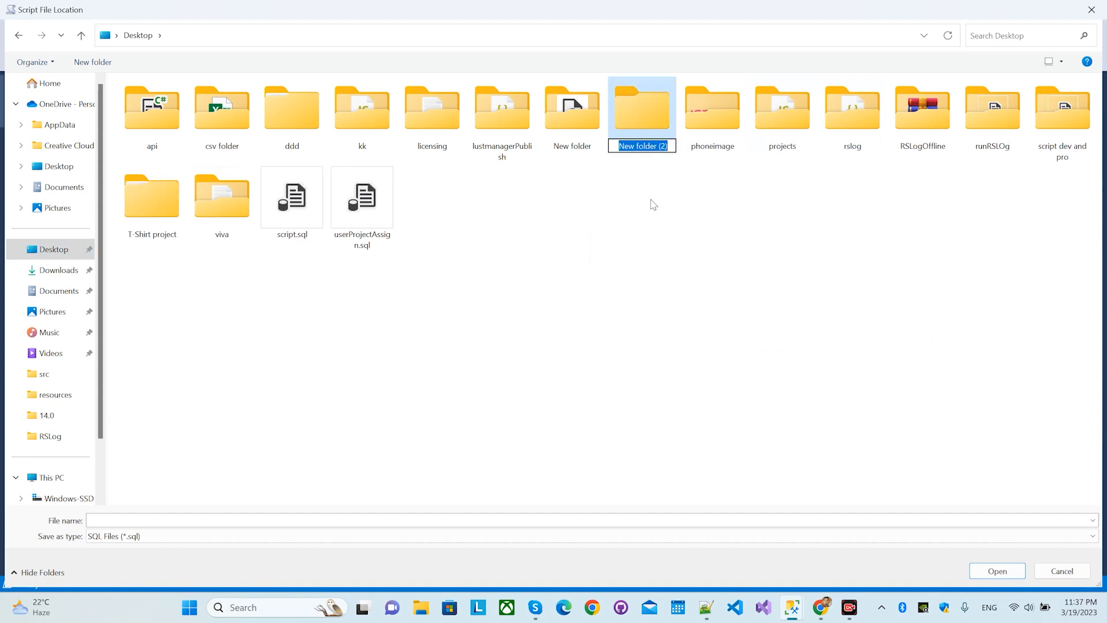
pyautogui.doubleClick(647, 113)
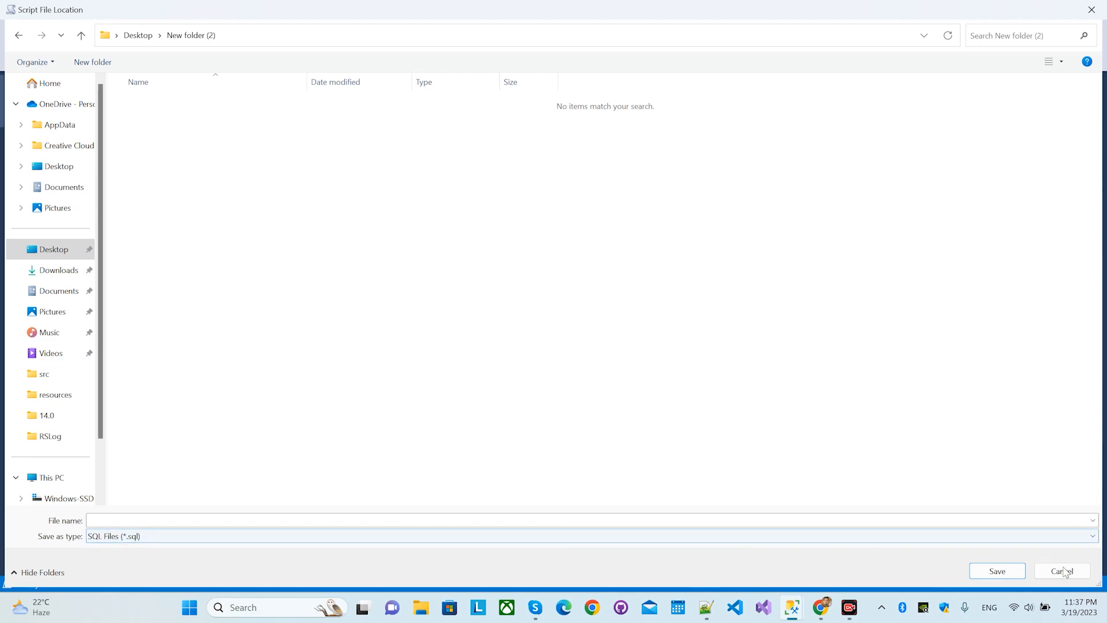
pyautogui.click(1092, 10)
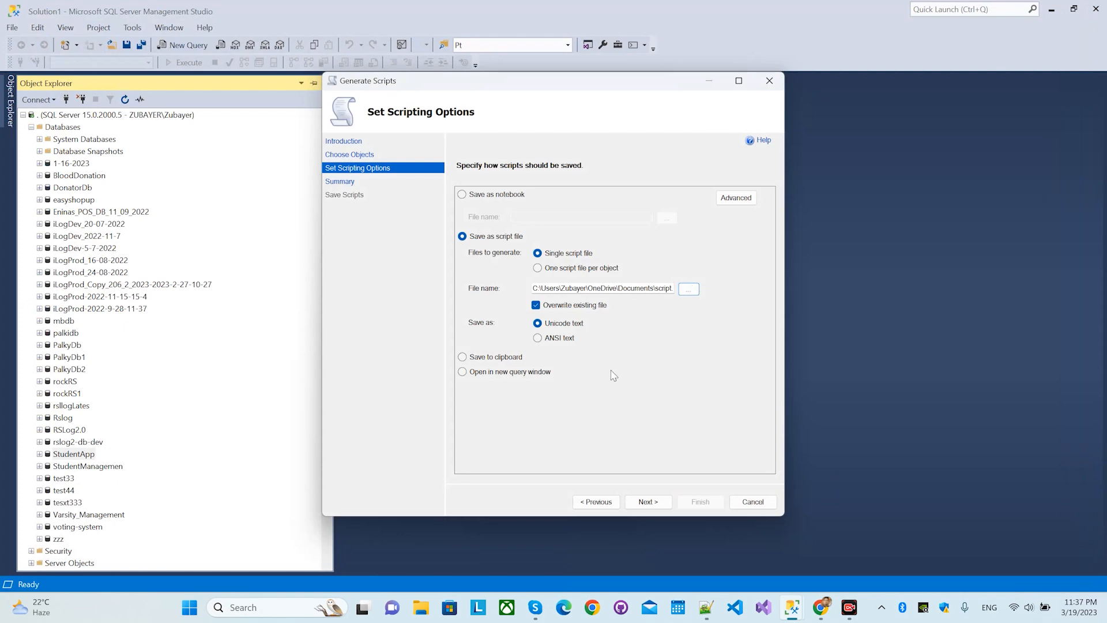
# Step: Set the script file's destination to sutdient.sql inside New folder (2) on the Desktop
pyautogui.click(689, 289)
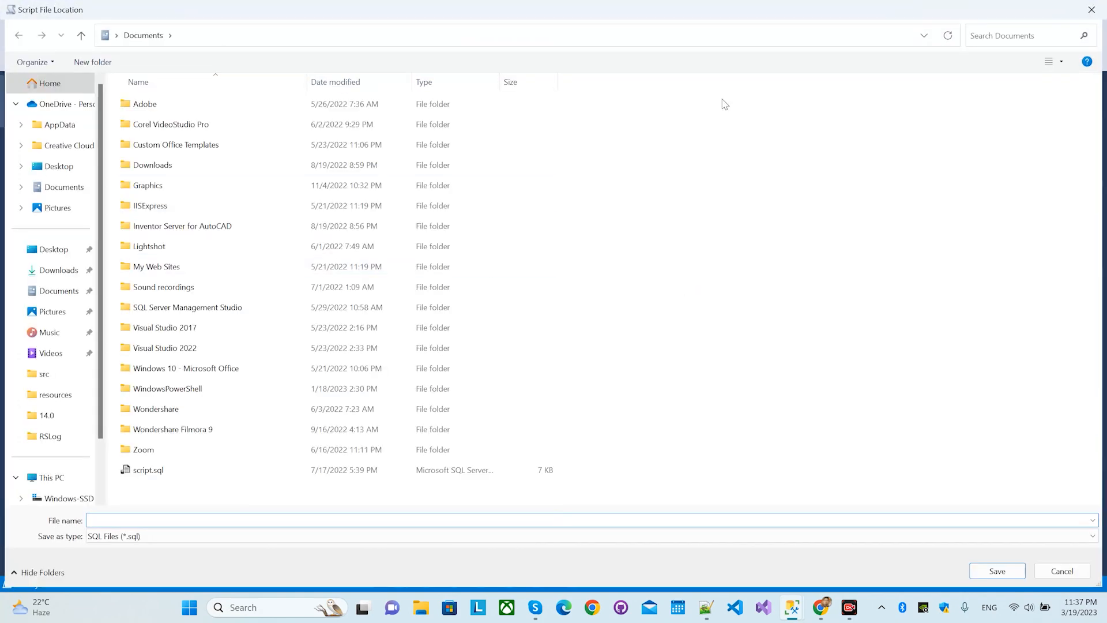
pyautogui.doubleClick(788, 10)
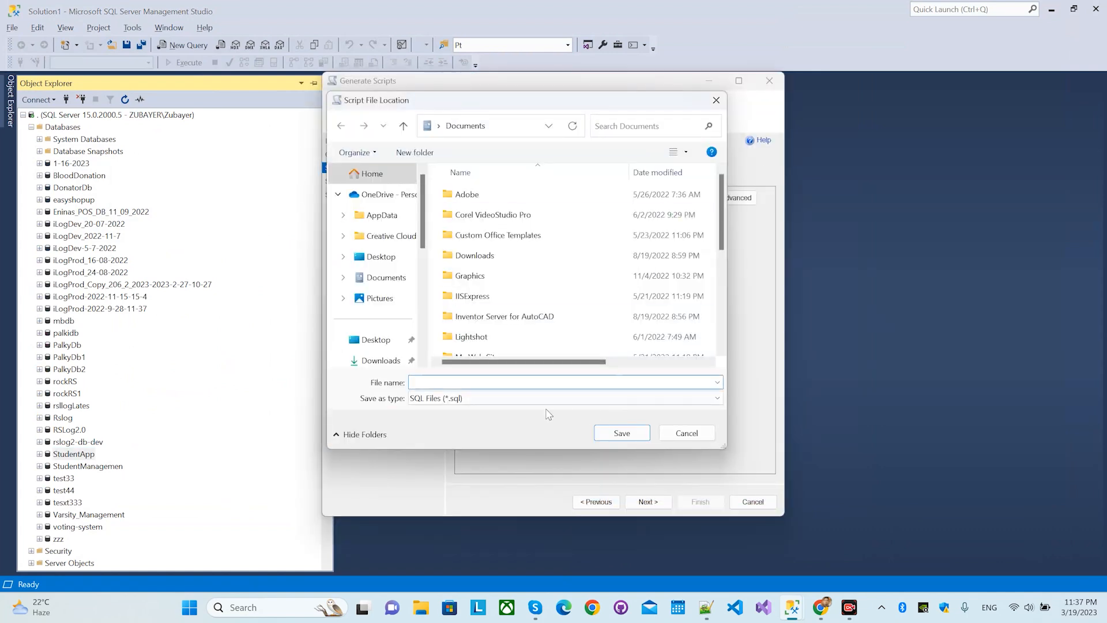
pyautogui.scroll(-5, 656, 319)
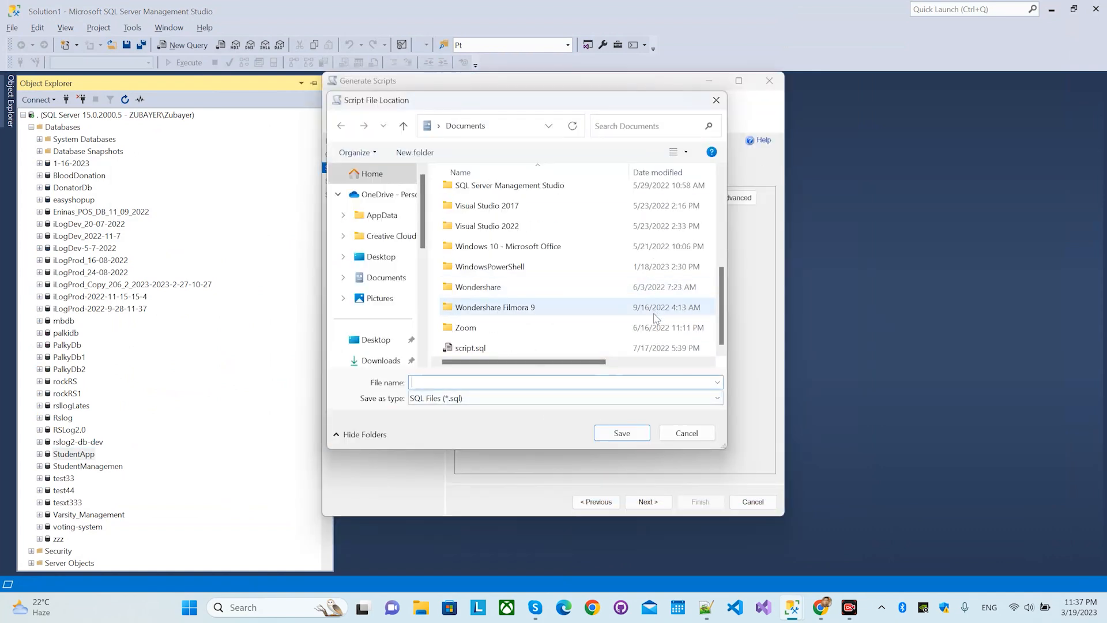
pyautogui.click(378, 256)
pyautogui.moveTo(647, 103); pyautogui.dragTo(565, 105)
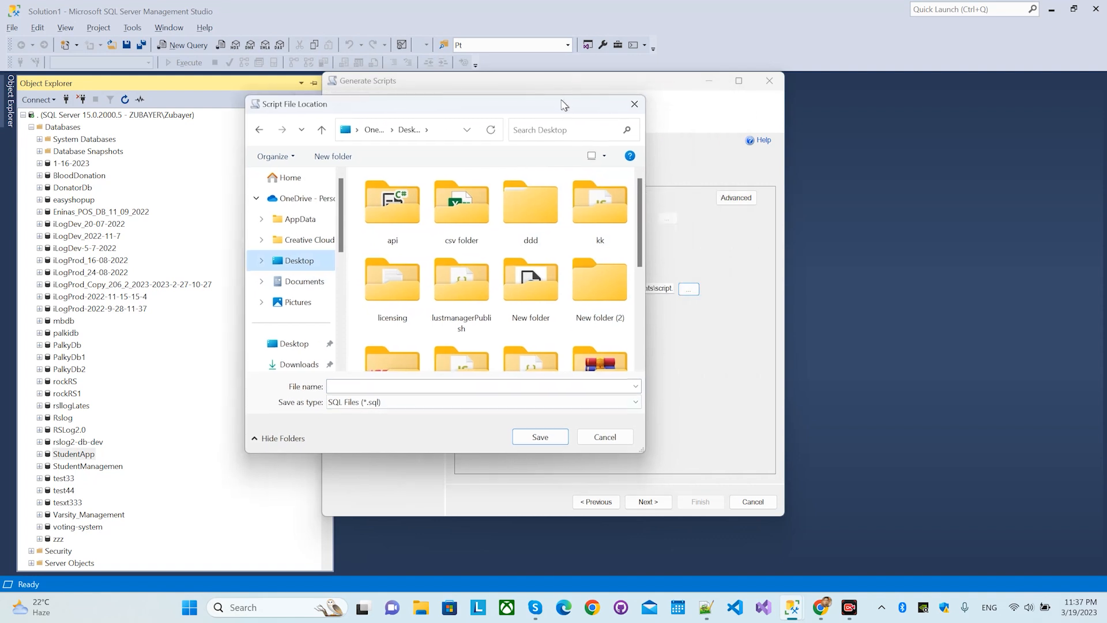
pyautogui.moveTo(638, 448); pyautogui.dragTo(958, 526)
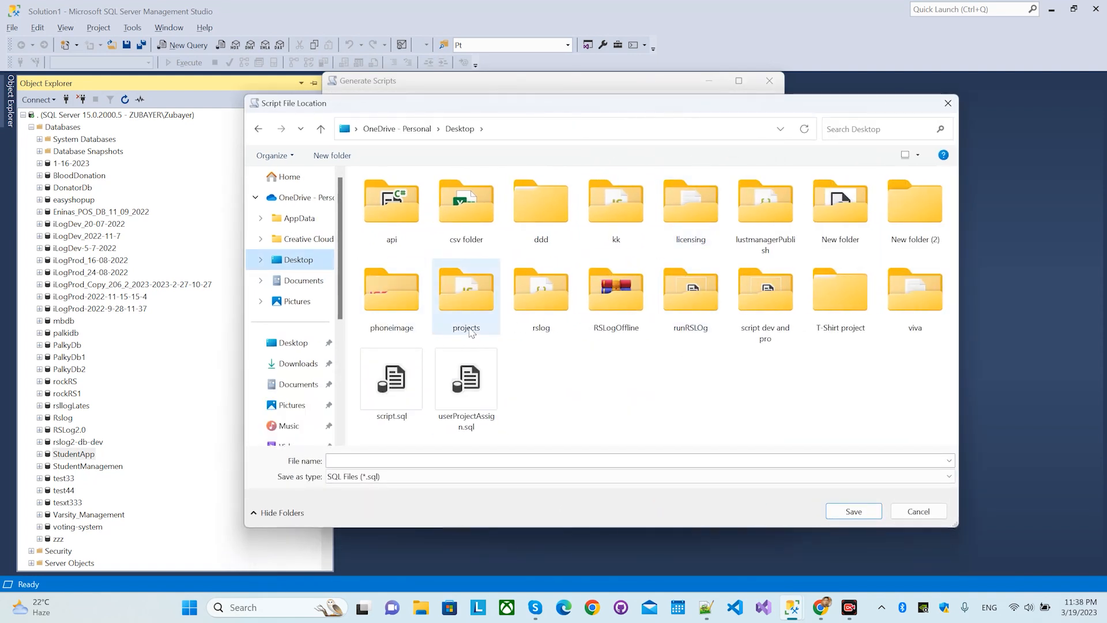
pyautogui.doubleClick(912, 204)
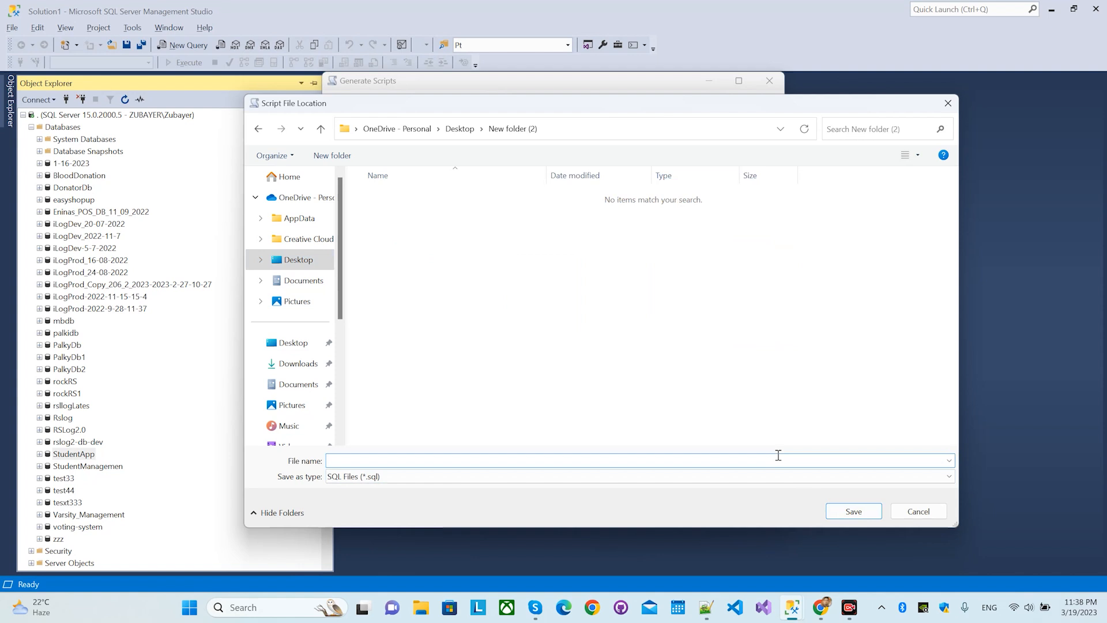
pyautogui.write('.sql')
pyautogui.click(852, 519)
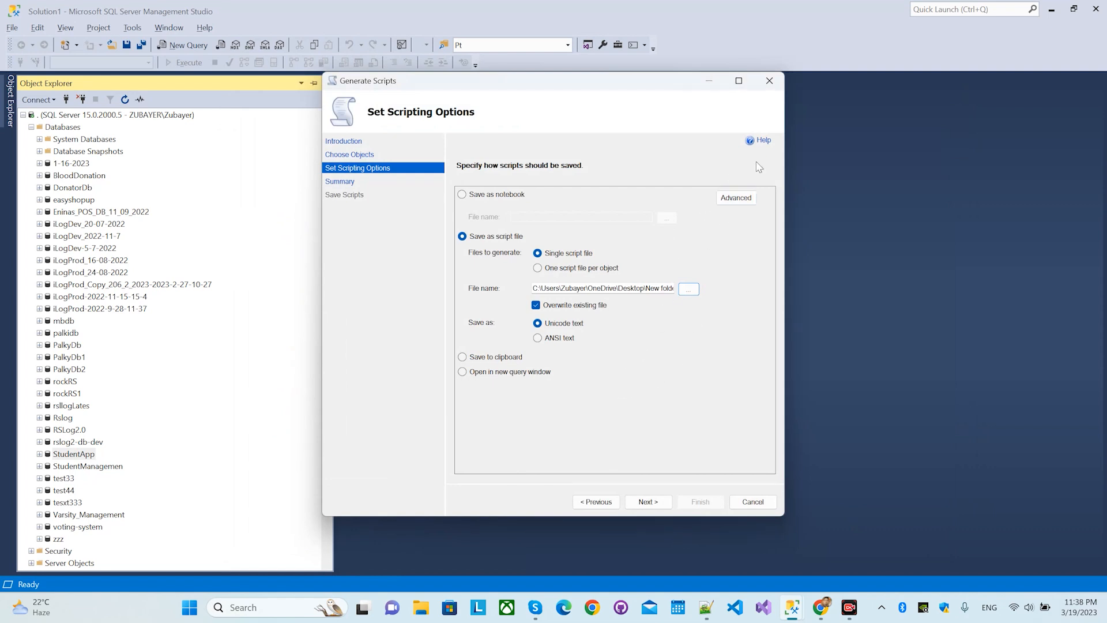
# Step: Choose the types of data to script in the advanced scripting options and confirm
pyautogui.click(736, 199)
pyautogui.scroll(-7, 681, 288)
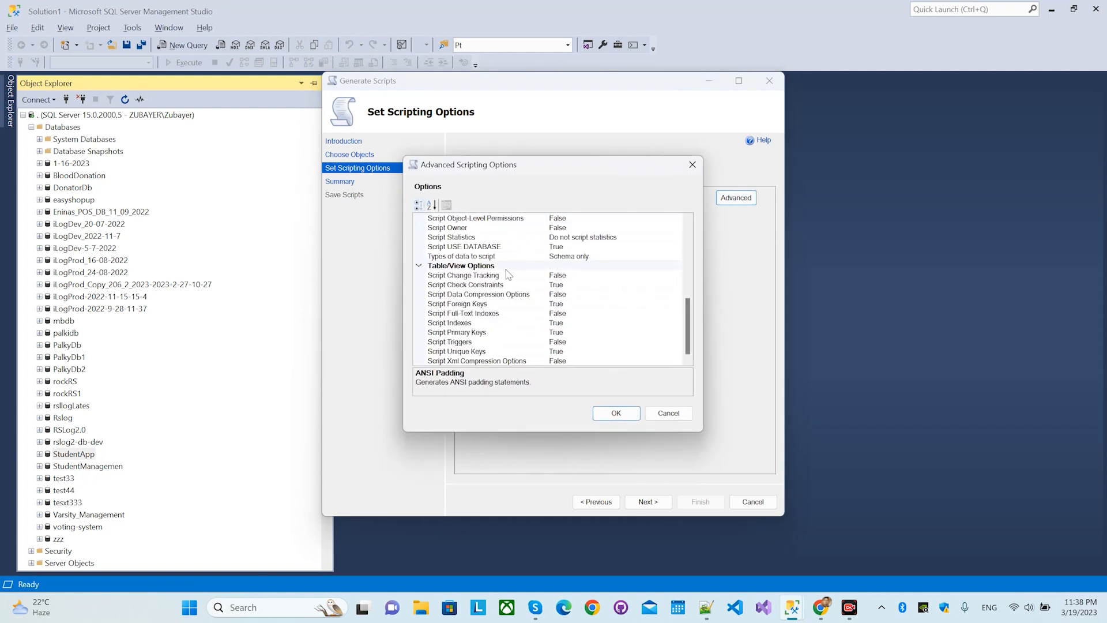
pyautogui.click(590, 258)
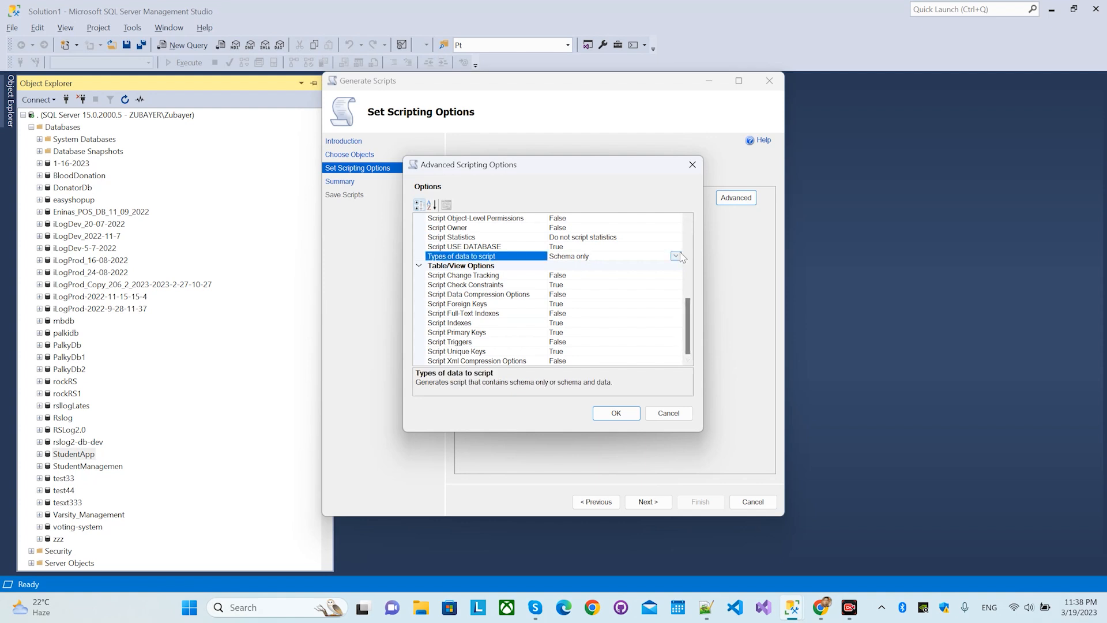
pyautogui.click(675, 256)
pyautogui.click(583, 267)
pyautogui.click(675, 256)
pyautogui.click(582, 285)
pyautogui.click(616, 413)
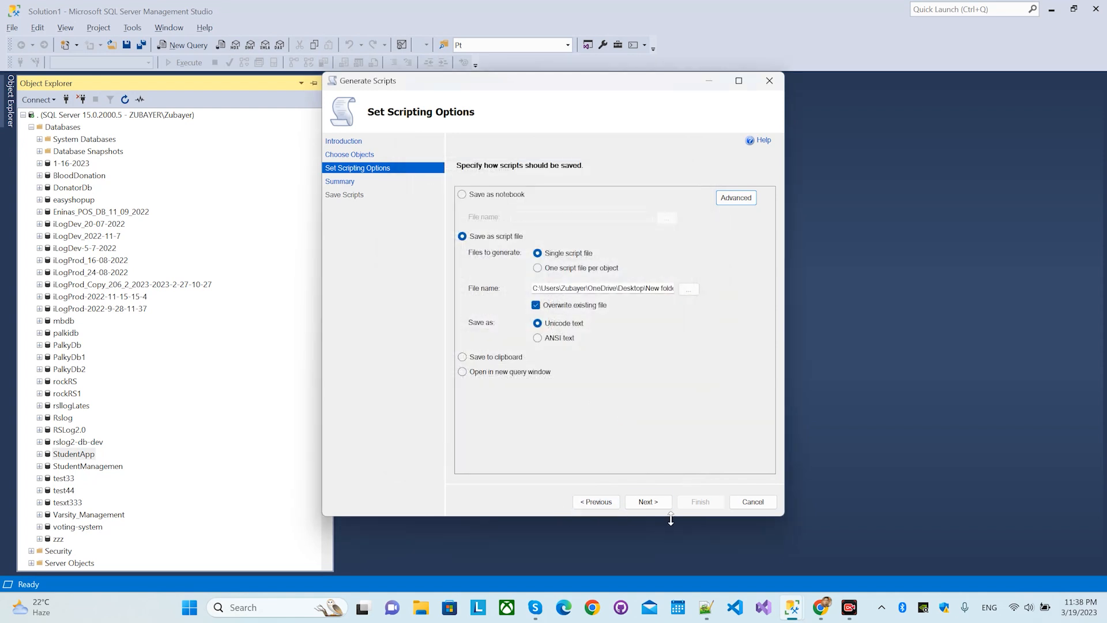
# Step: Accept the scripting settings and summary, generate the StudentApp script, and finish the wizard
pyautogui.click(656, 505)
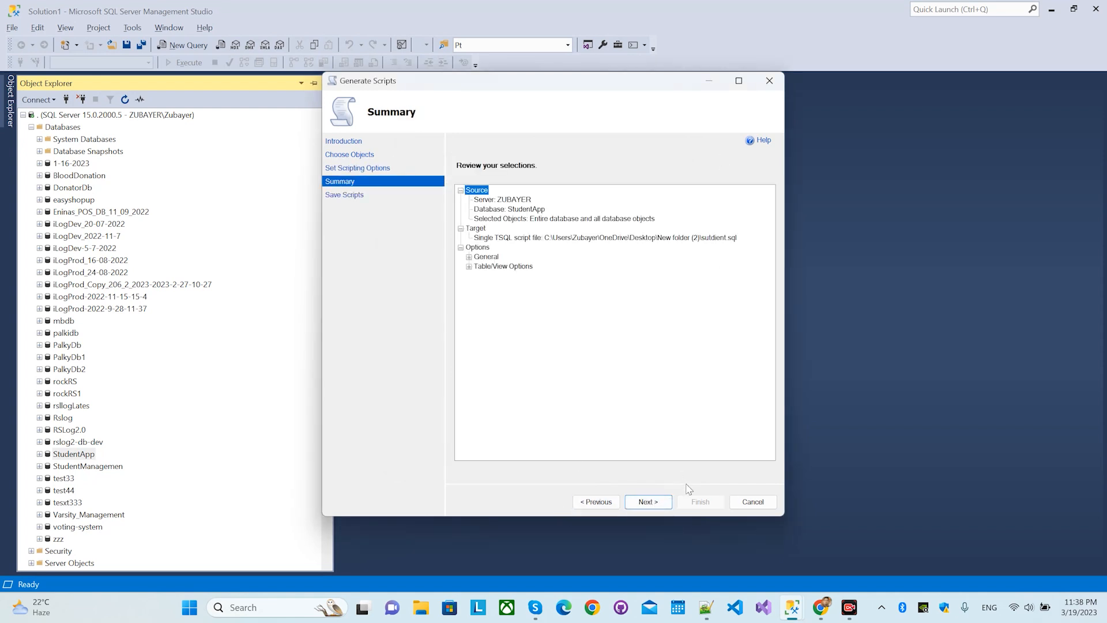
pyautogui.click(656, 503)
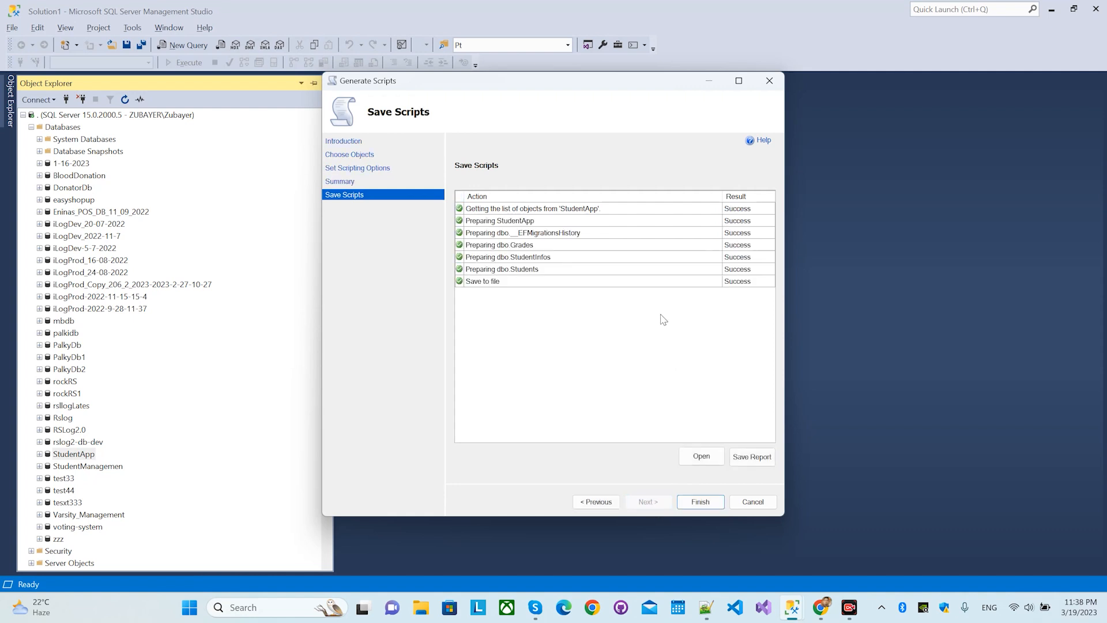
pyautogui.click(700, 503)
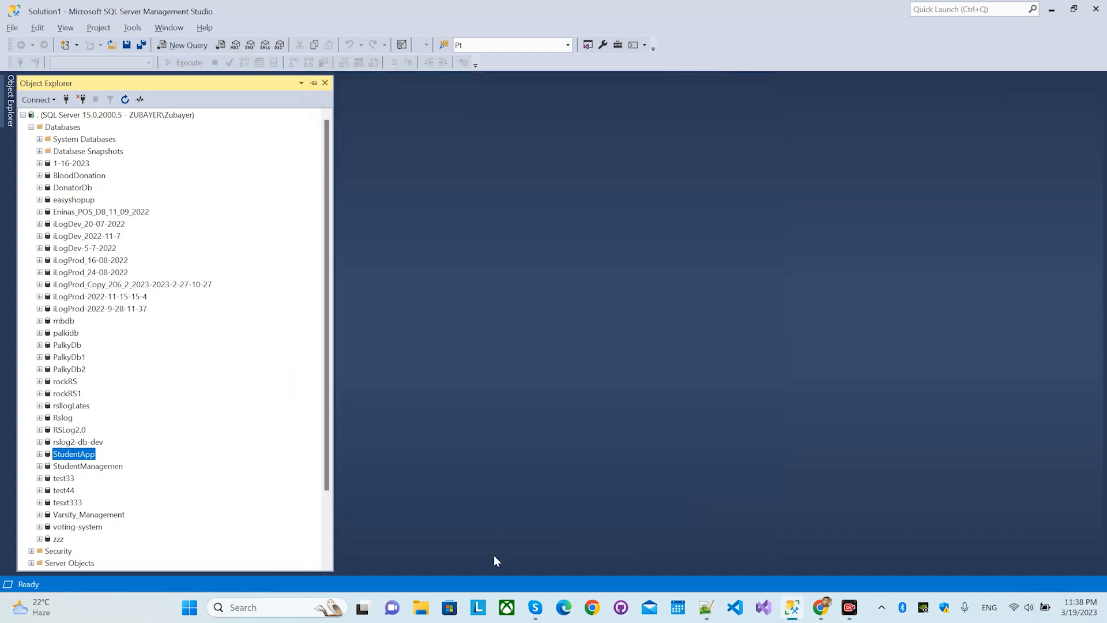
# Step: Open the generated sutdient.sql file from New folder (2) on the Desktop
pyautogui.click(419, 610)
pyautogui.click(55, 267)
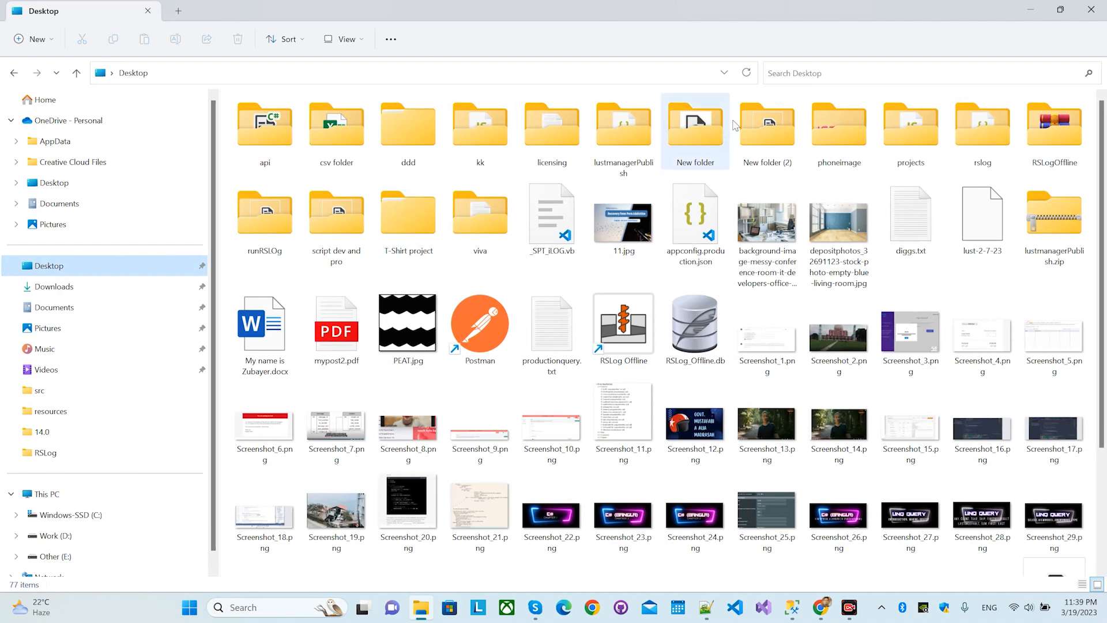
pyautogui.doubleClick(768, 126)
pyautogui.doubleClick(280, 122)
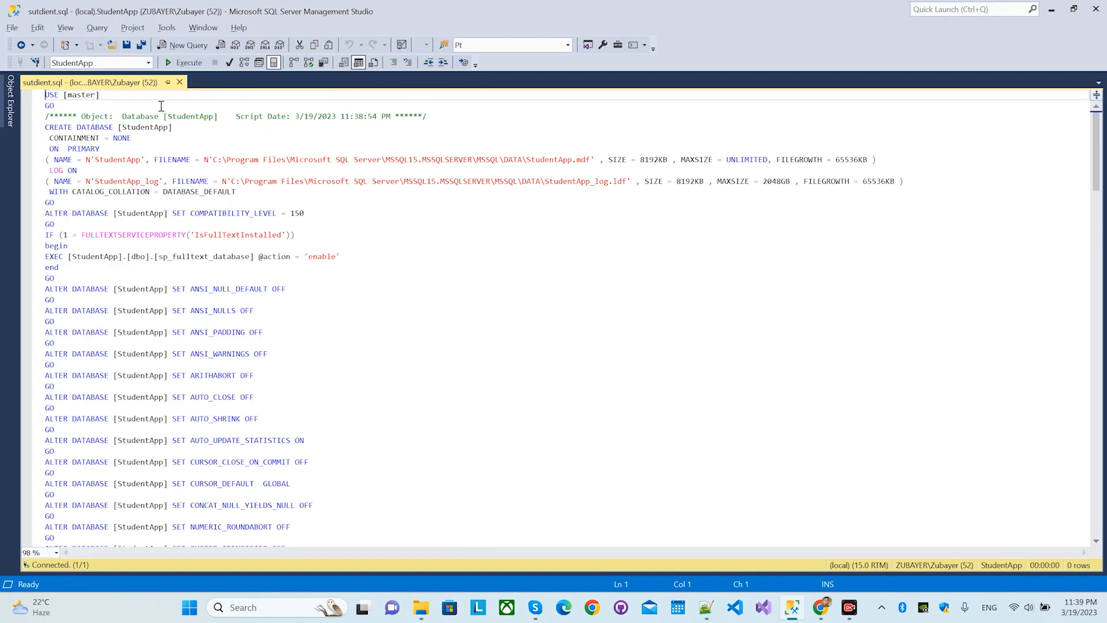
# Step: Search the script for all occurrences of the database name StudentApp and bring up the replacement field
pyautogui.moveTo(123, 128); pyautogui.dragTo(172, 128)
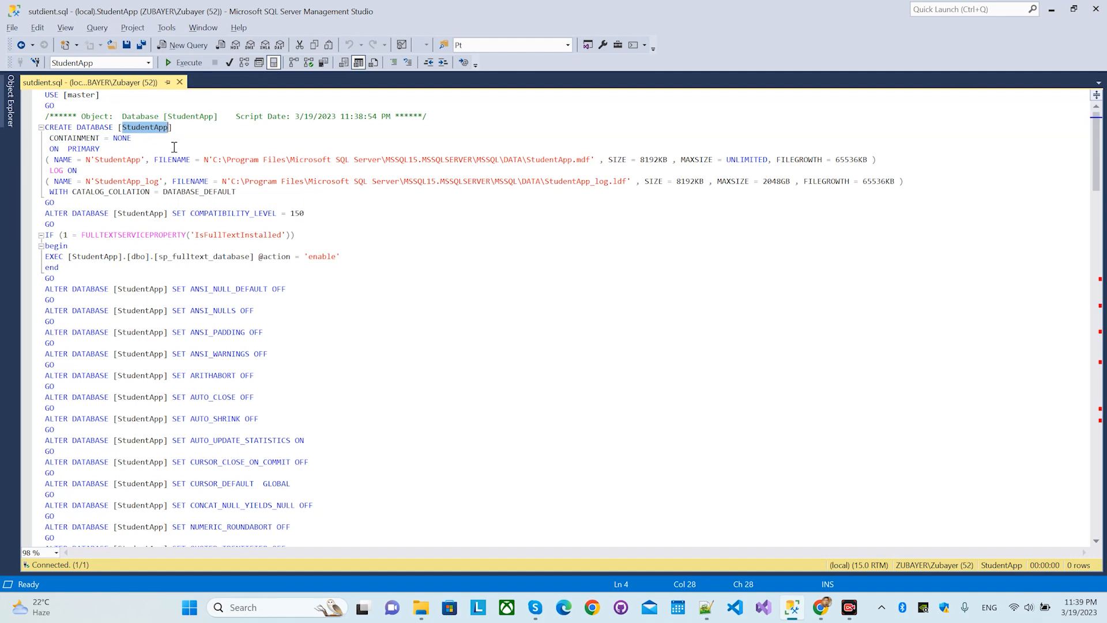
pyautogui.hotkey('ctrl', 'f')
pyautogui.scroll(-6, 175, 149)
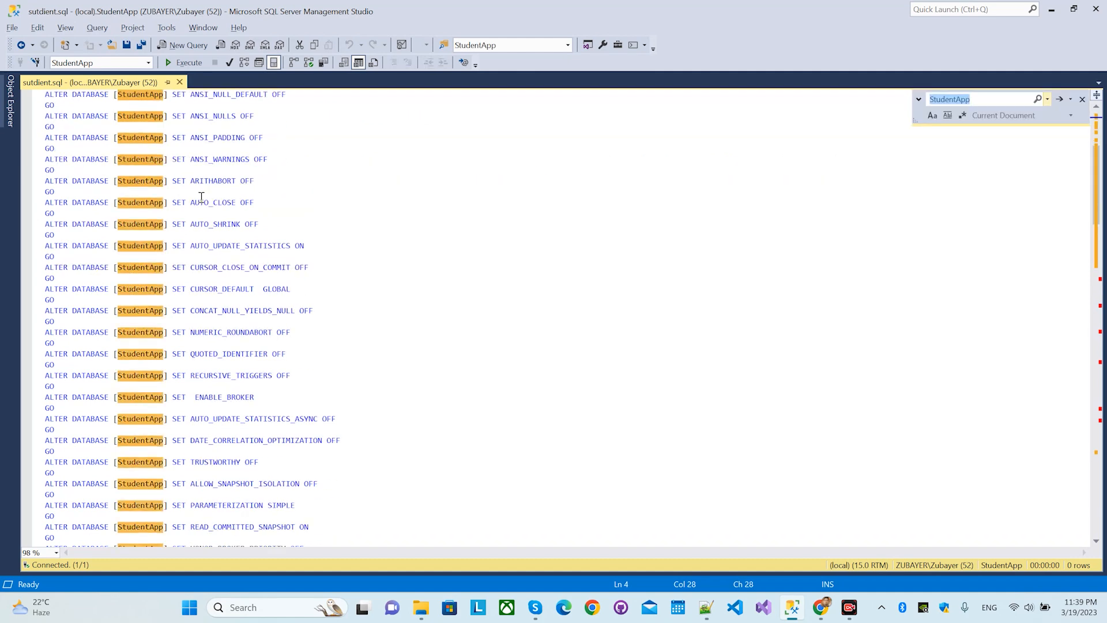
pyautogui.scroll(5, 201, 196)
pyautogui.scroll(-9, 600, 205)
pyautogui.scroll(10, 925, 146)
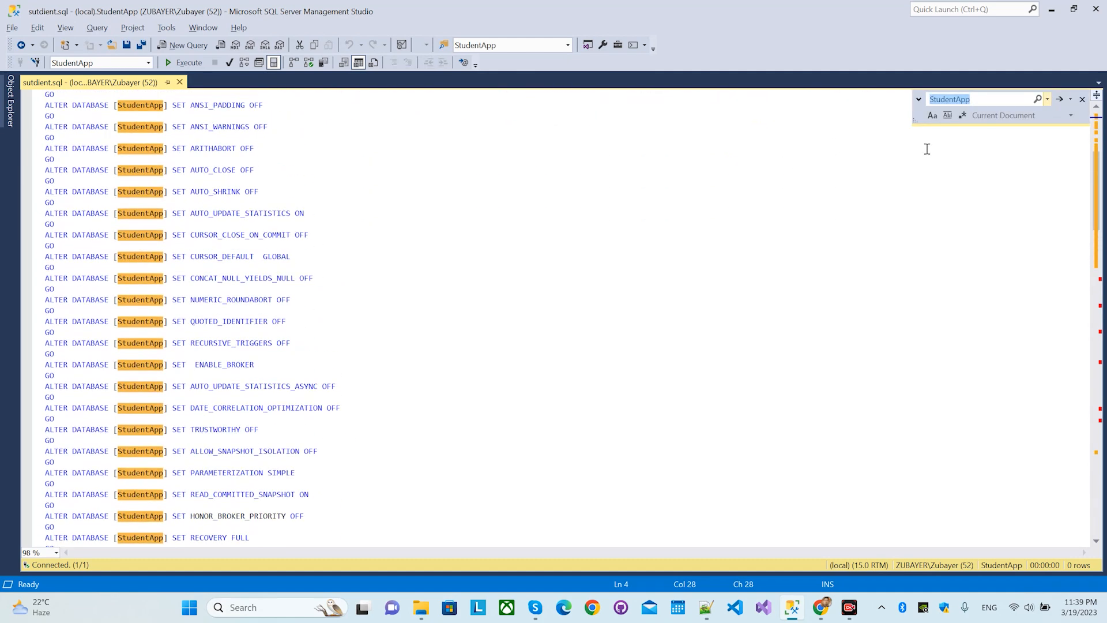
pyautogui.click(918, 99)
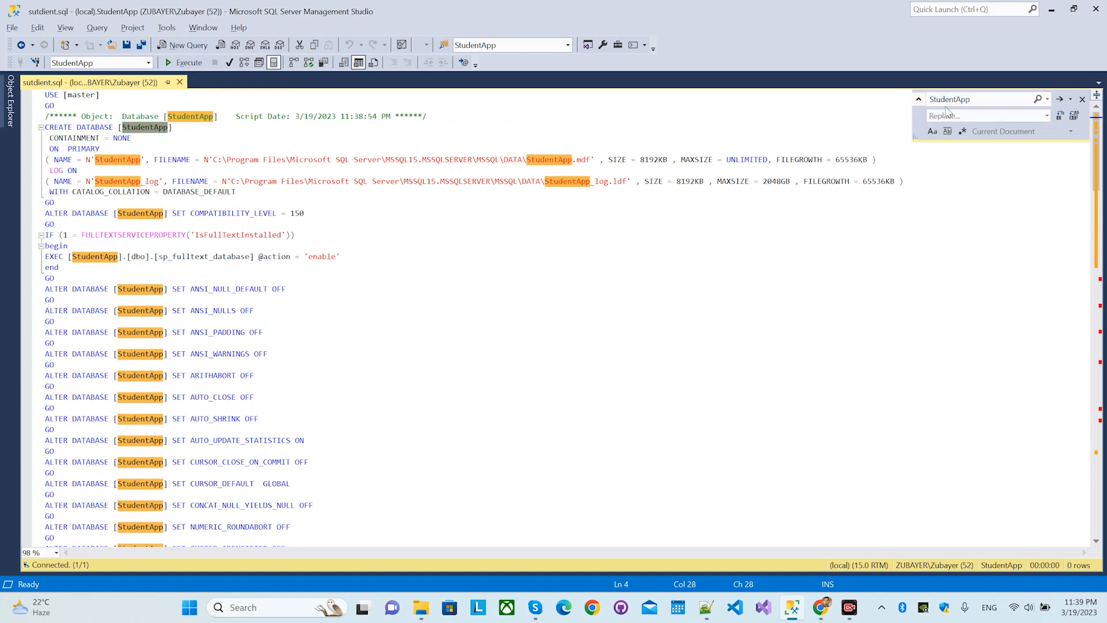
pyautogui.click(983, 116)
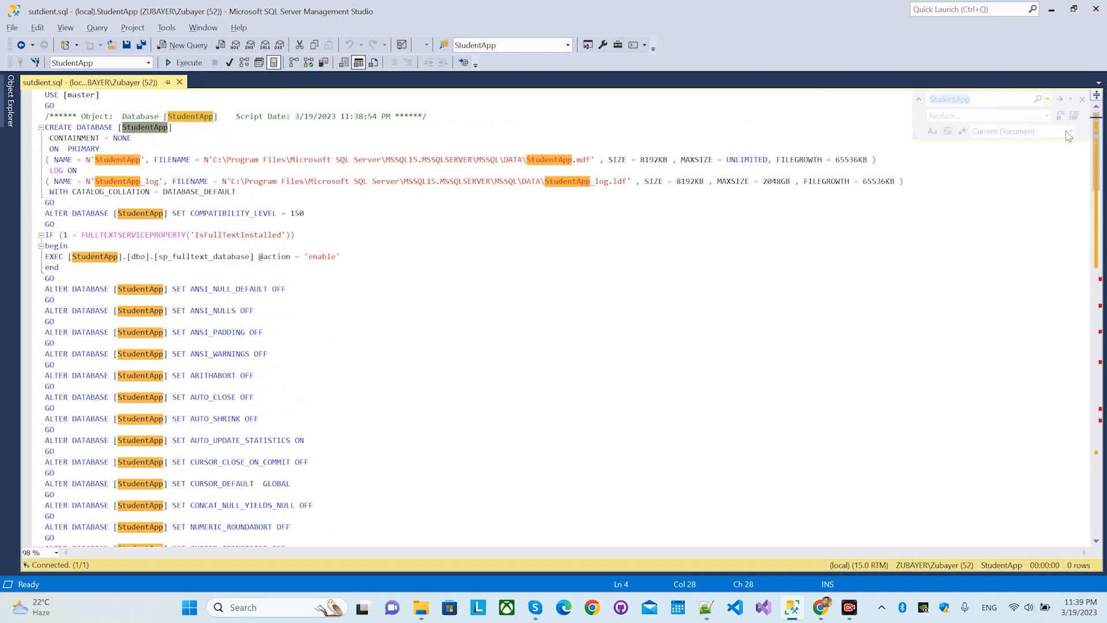
# Step: Replace every StudentApp in the current document with StudentApp1, matching case, and save the script file
pyautogui.moveTo(987, 101); pyautogui.dragTo(724, 100)
pyautogui.hotkey('ctrl', 'c')
pyautogui.click(959, 114)
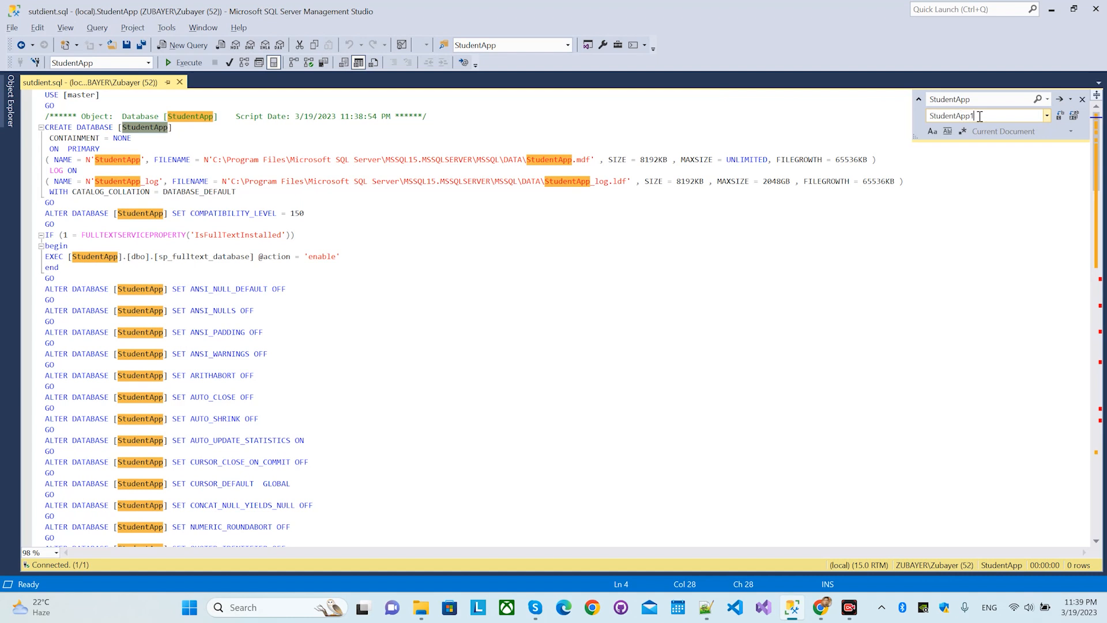
pyautogui.click(938, 133)
pyautogui.click(1074, 115)
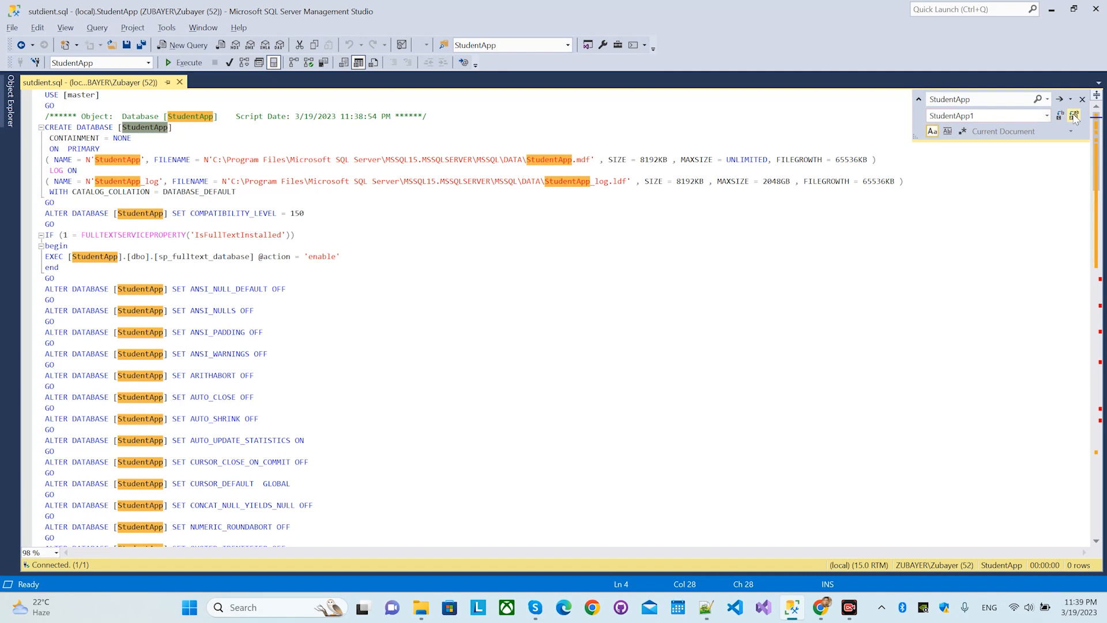
pyautogui.click(556, 326)
pyautogui.click(561, 281)
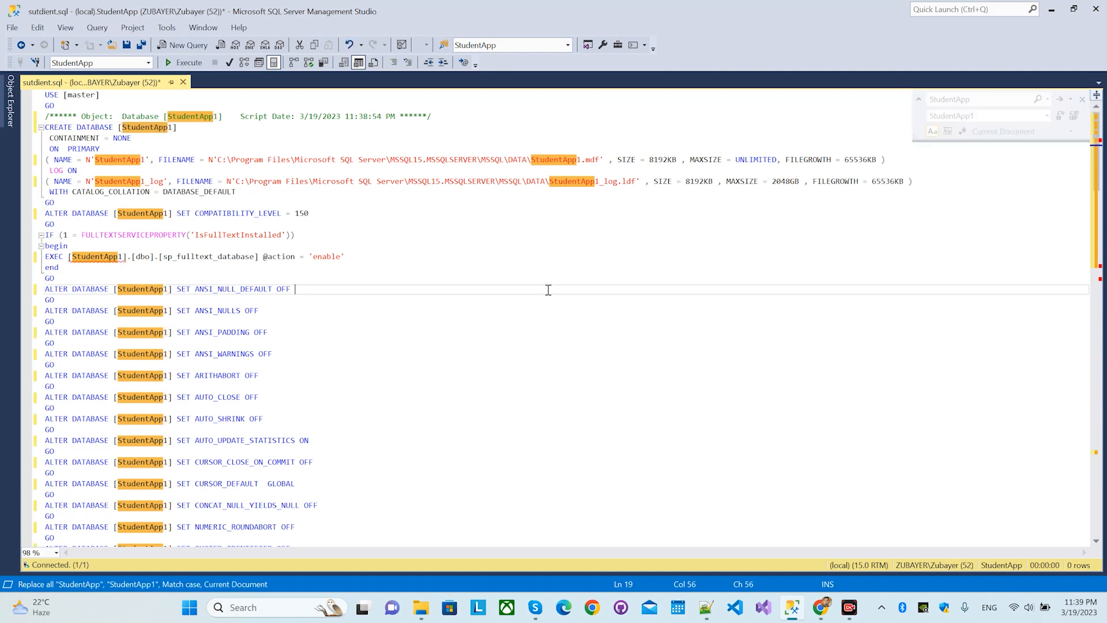
pyautogui.click(1083, 99)
pyautogui.hotkey('ctrl', 's')
# Step: Check the database names in the script and look through the list of available databases for StudentApp1
pyautogui.click(100, 257)
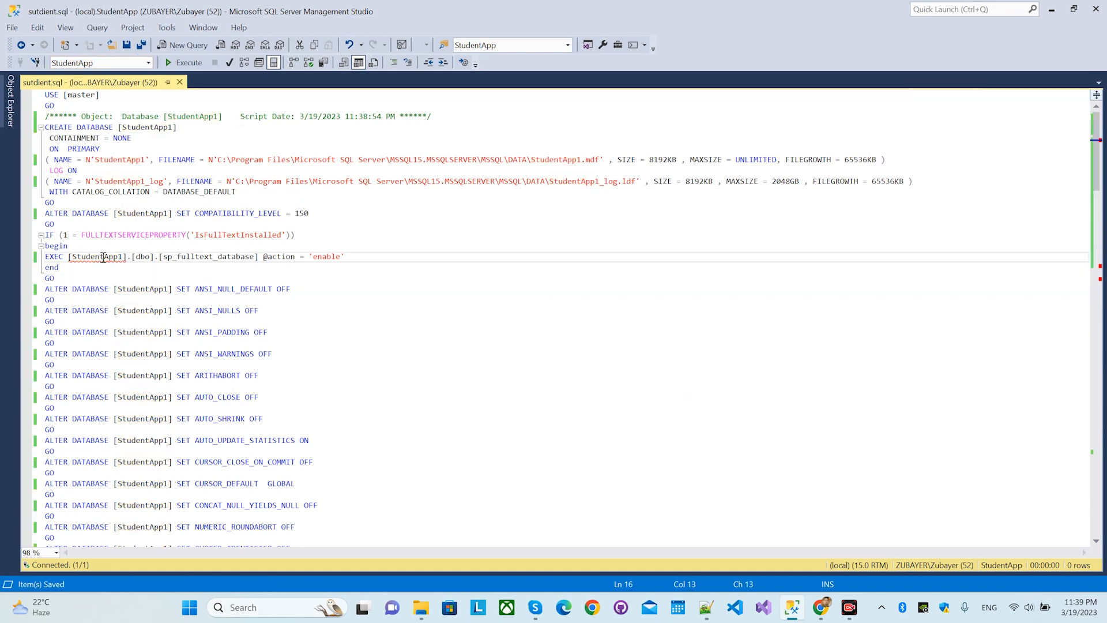
pyautogui.doubleClick(103, 258)
pyautogui.doubleClick(175, 289)
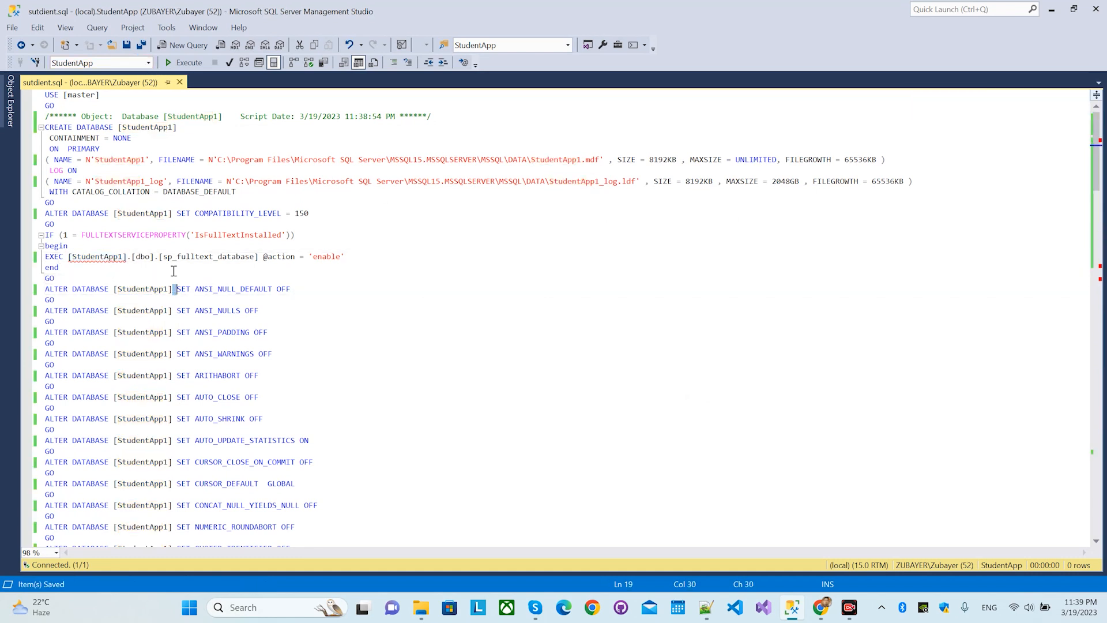
pyautogui.click(146, 62)
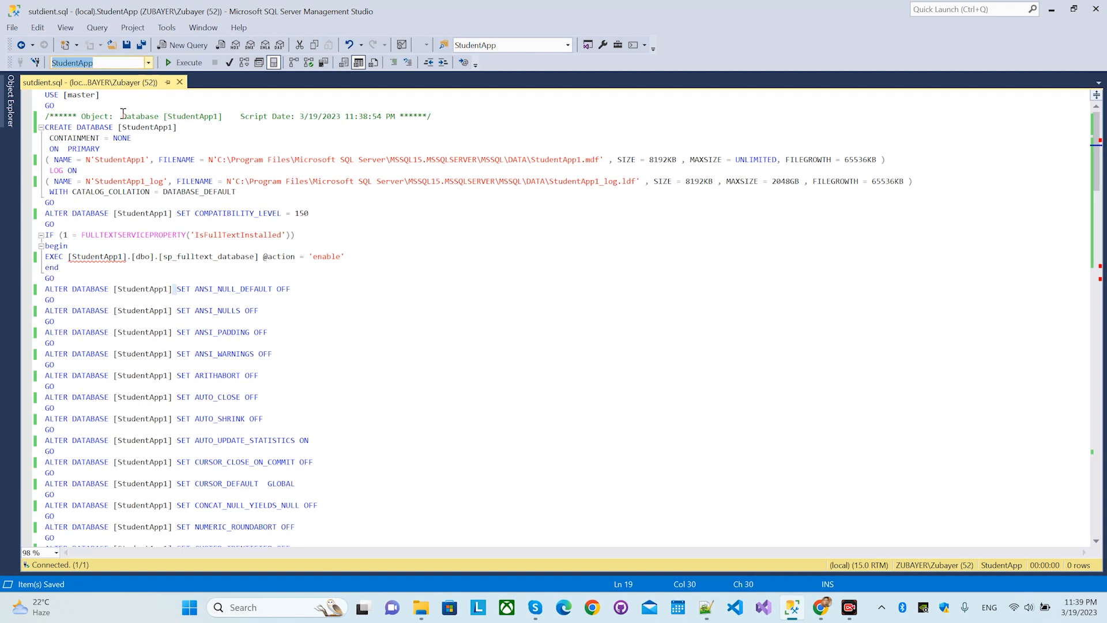
pyautogui.click(149, 63)
pyautogui.scroll(3, 88, 133)
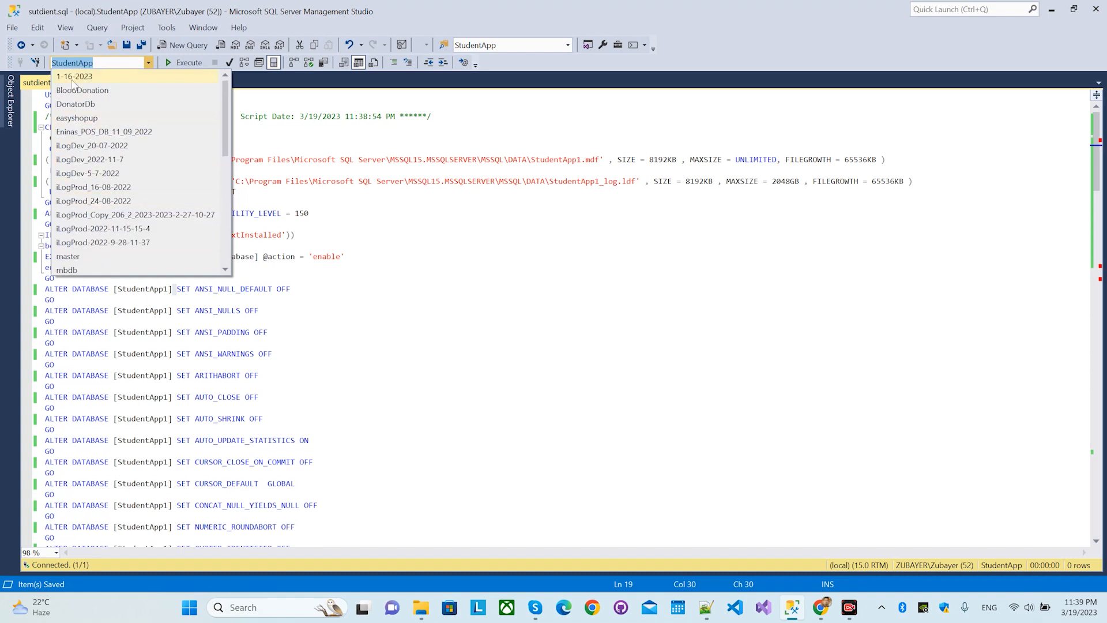
pyautogui.scroll(-1, 110, 196)
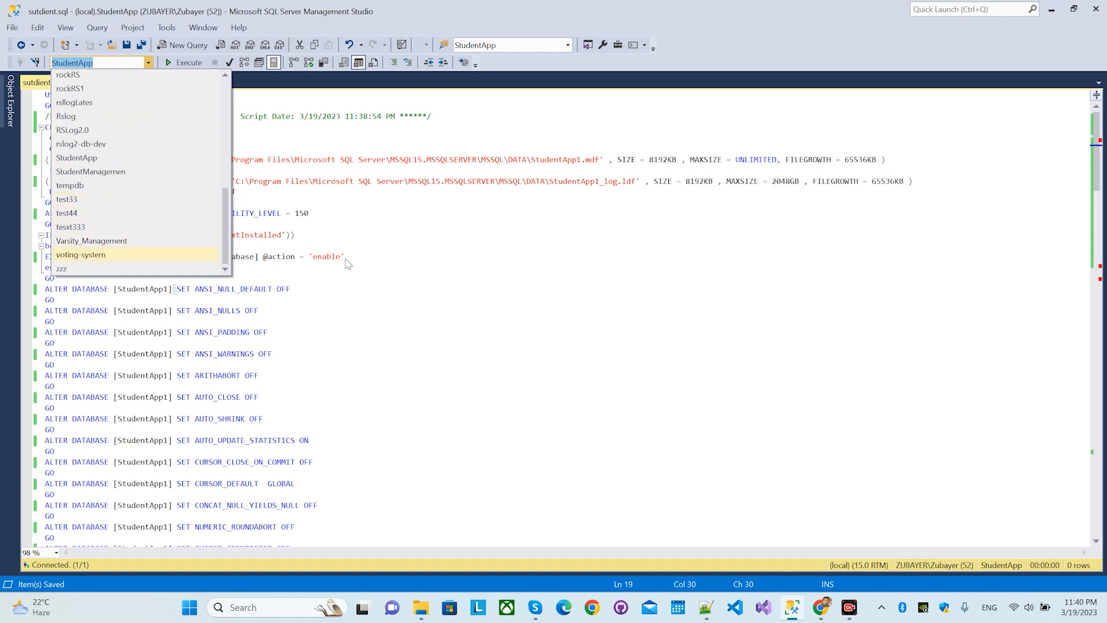
pyautogui.click(429, 268)
# Step: Select the entire sutdient.sql script and execute it to create the StudentApp1 database
pyautogui.click(332, 289)
pyautogui.hotkey('ctrl', 'a')
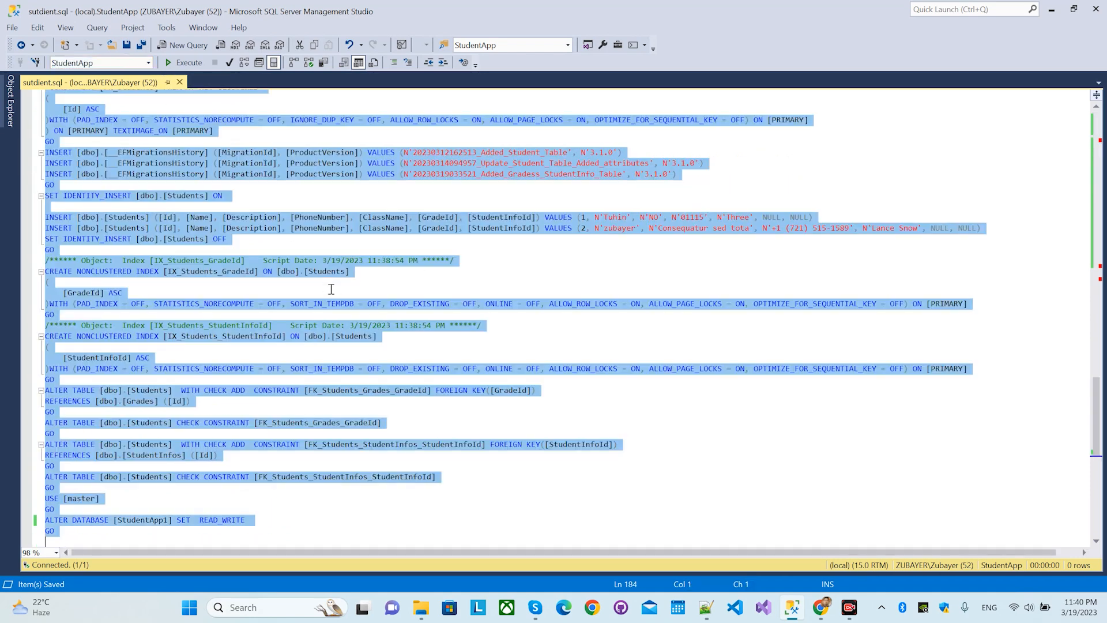
pyautogui.click(194, 44)
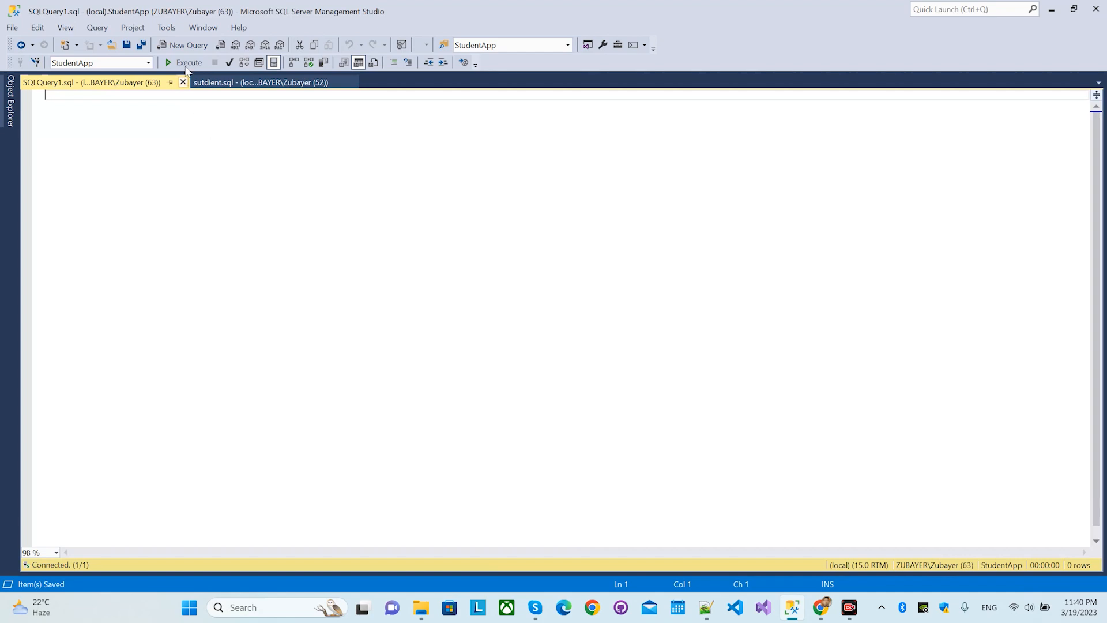
pyautogui.click(222, 83)
pyautogui.click(184, 63)
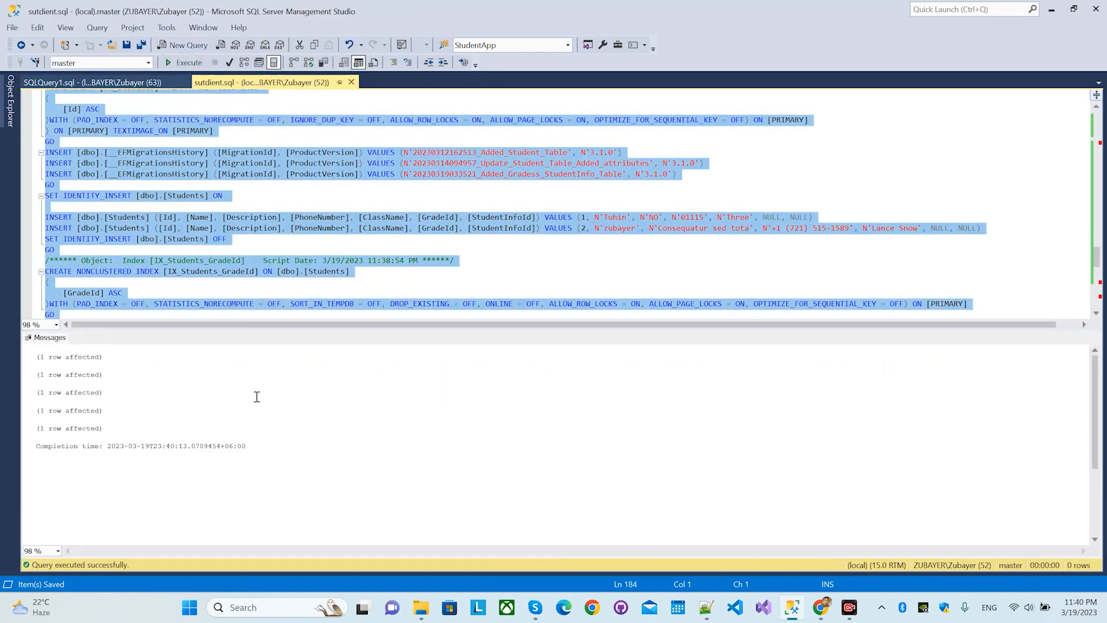
# Step: Refresh the server's list of databases and expand the StudentApp1 database
pyautogui.scroll(12, 255, 280)
pyautogui.click(11, 97)
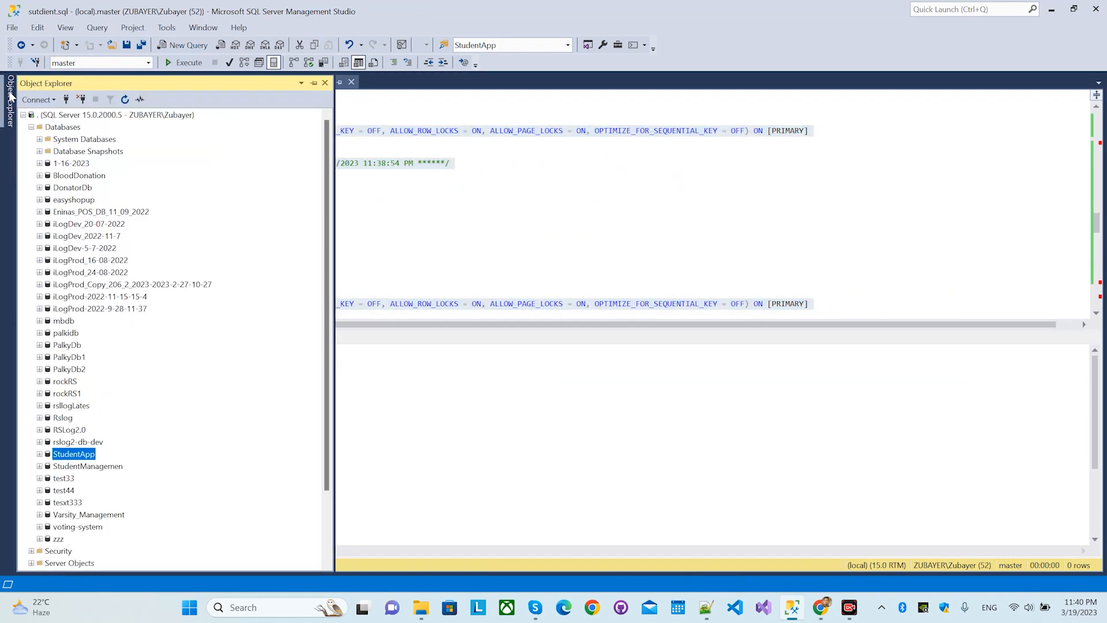
pyautogui.rightClick(63, 127)
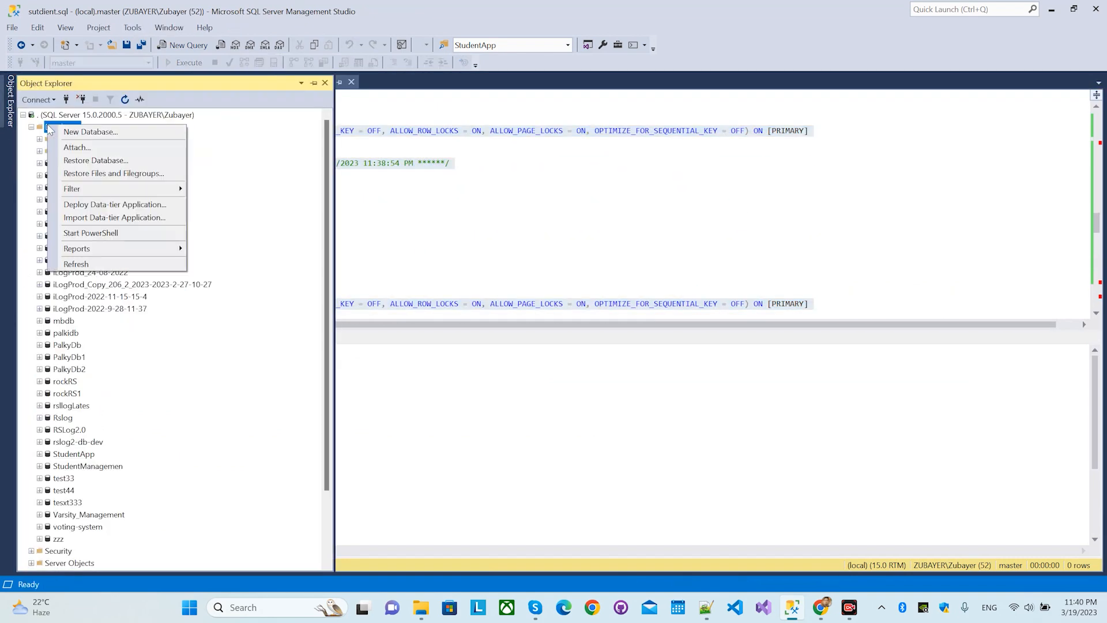
pyautogui.click(76, 264)
pyautogui.scroll(-3, 98, 378)
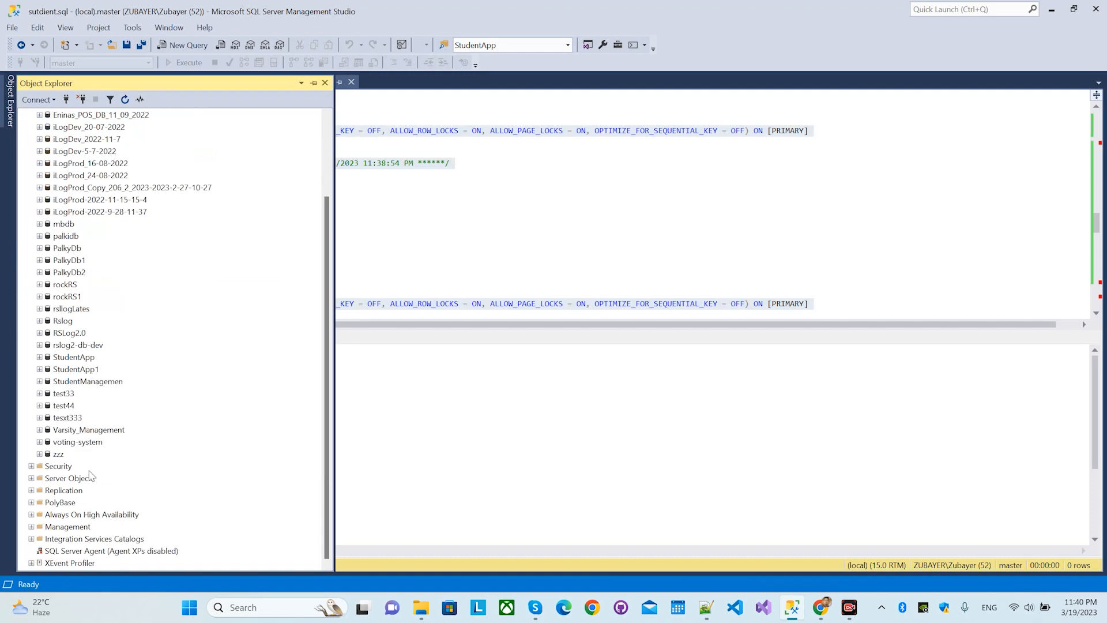
pyautogui.click(39, 369)
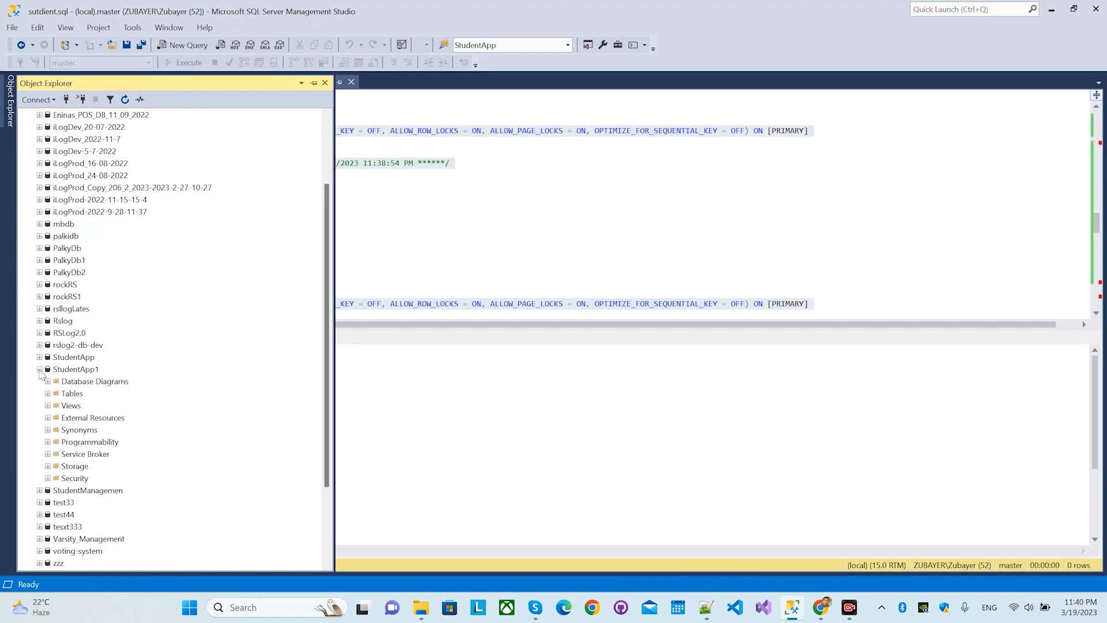
# Step: Close the sutdient.sql script and the empty SQLQuery1.sql query
pyautogui.click(247, 234)
pyautogui.scroll(15, 248, 231)
pyautogui.scroll(16, 248, 224)
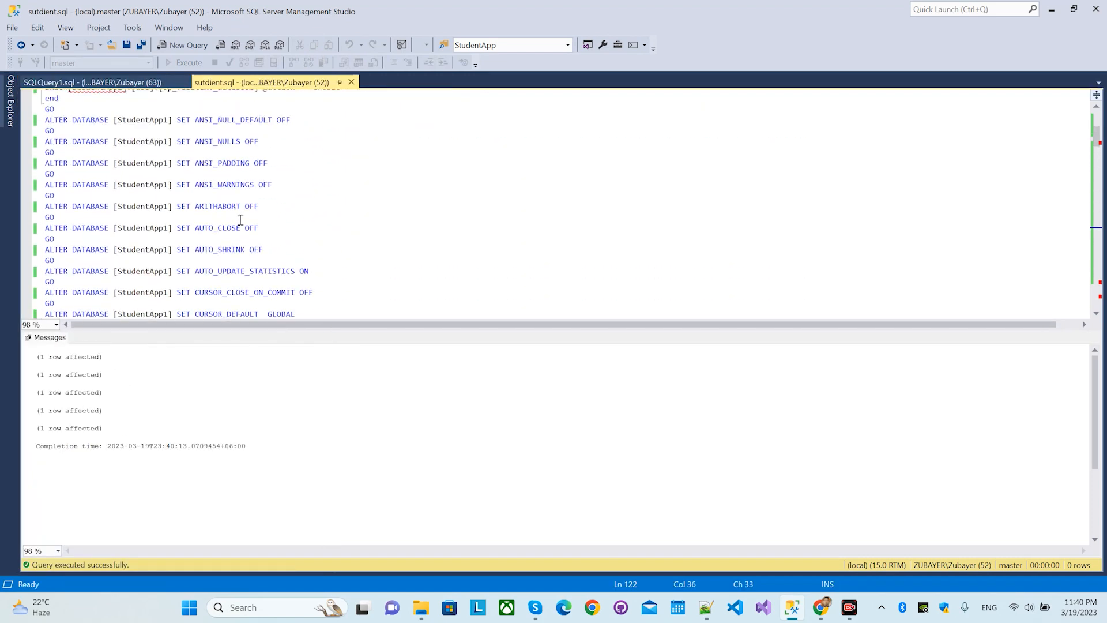
pyautogui.click(164, 249)
pyautogui.press('Left')
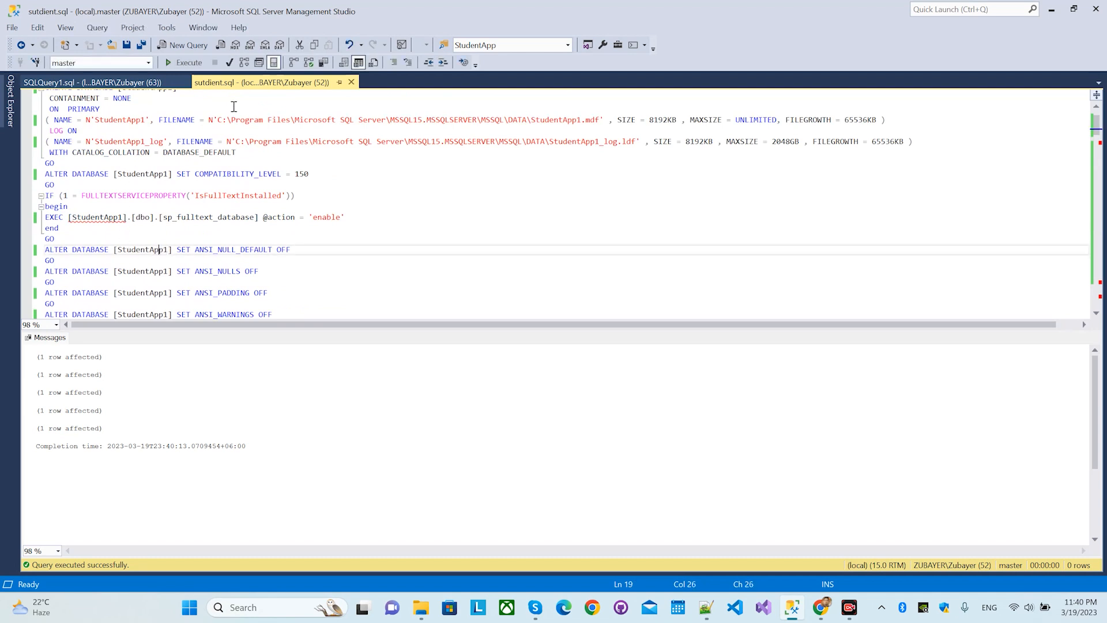
pyautogui.middleClick(325, 85)
pyautogui.middleClick(123, 82)
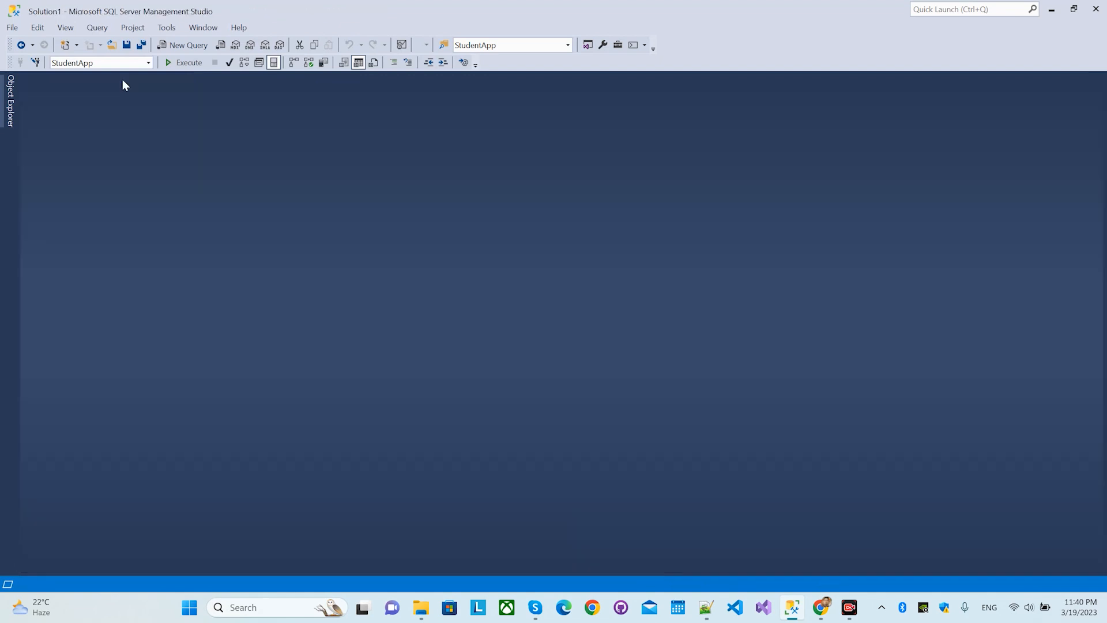
# Step: Delete the StudentApp1 database along with its backup and restore history, closing existing connections
pyautogui.click(10, 92)
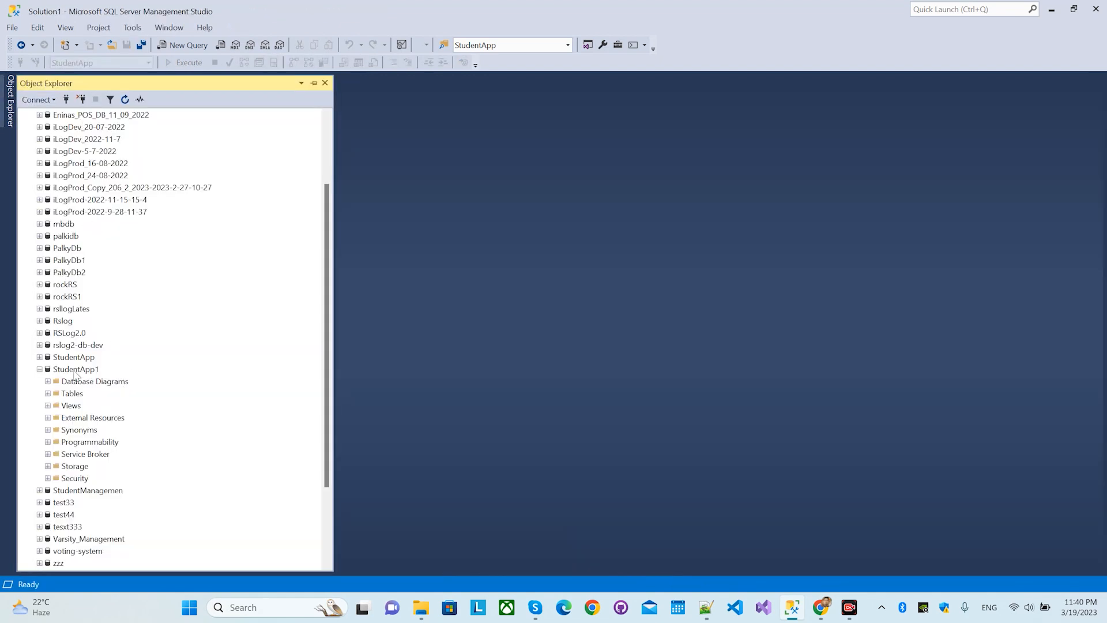
pyautogui.click(39, 370)
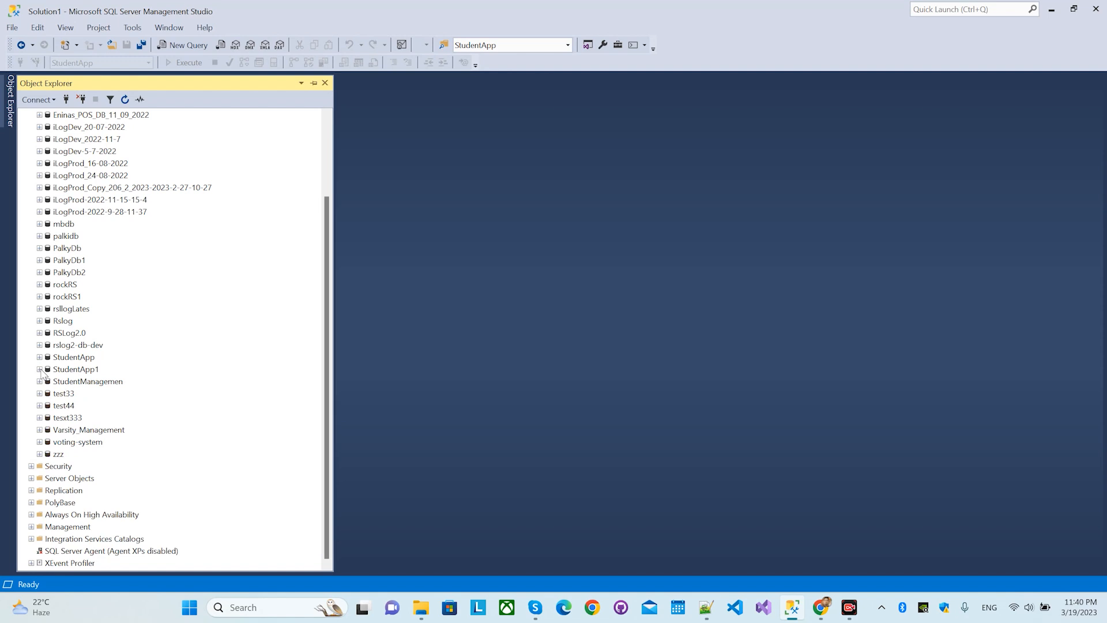
pyautogui.rightClick(72, 370)
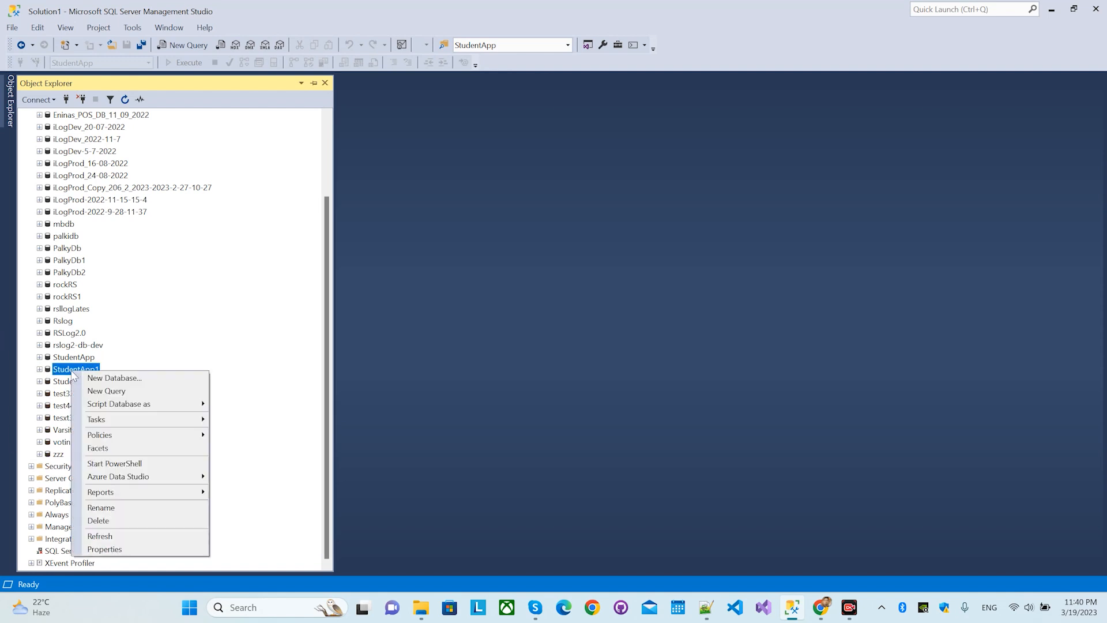
pyautogui.click(98, 521)
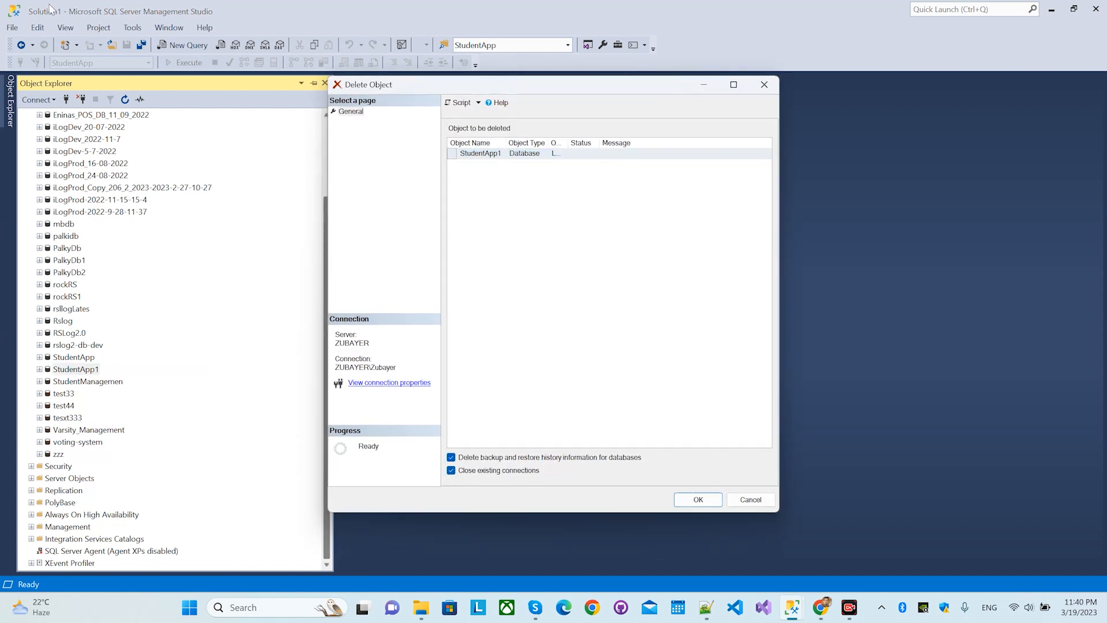
pyautogui.click(690, 503)
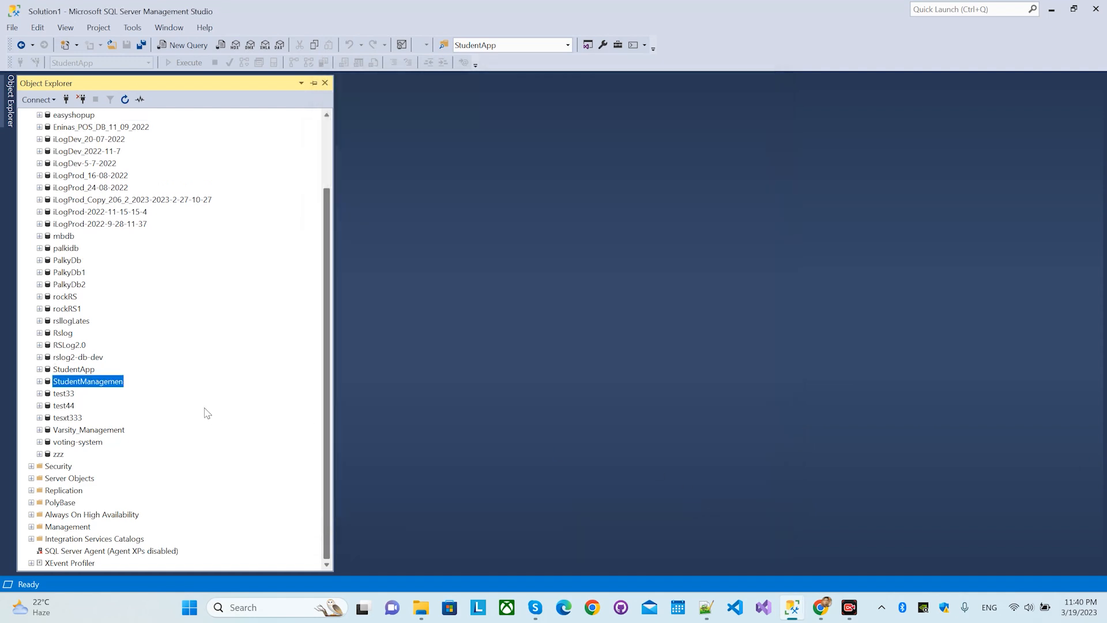
# Step: Start a full disk backup of the StudentApp database and remove the default backup destination
pyautogui.click(55, 370)
pyautogui.rightClick(62, 374)
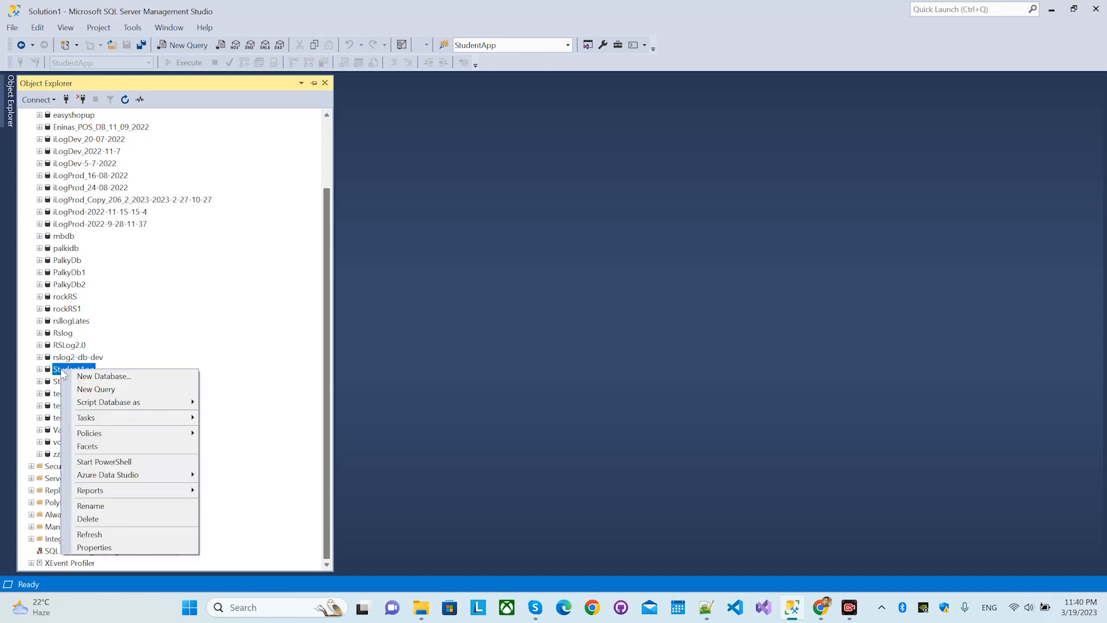
pyautogui.moveTo(176, 419)
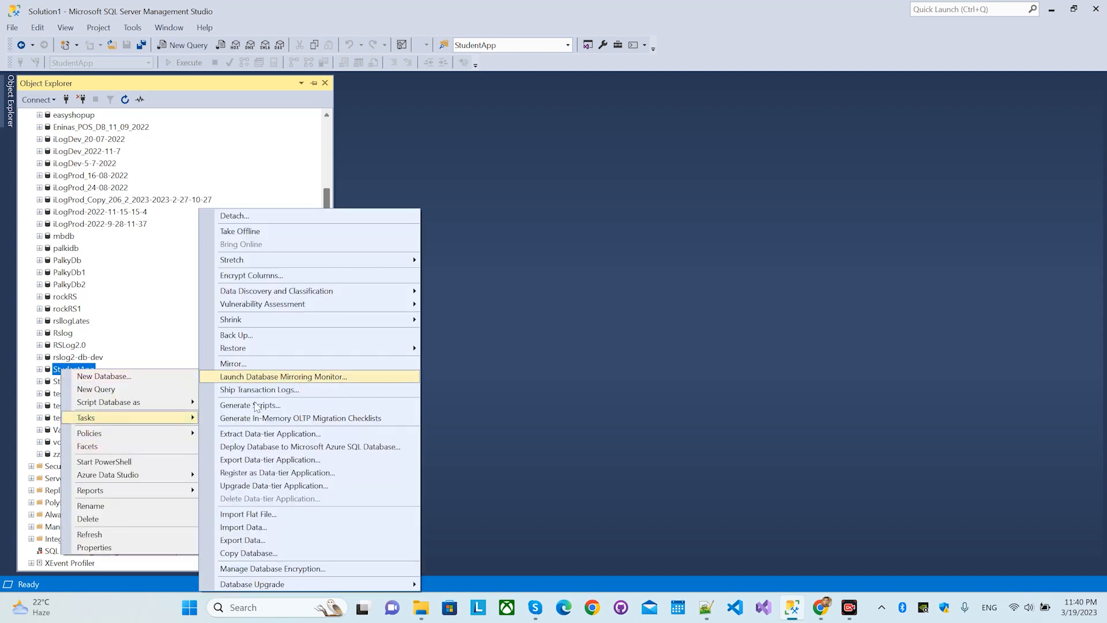
pyautogui.click(268, 337)
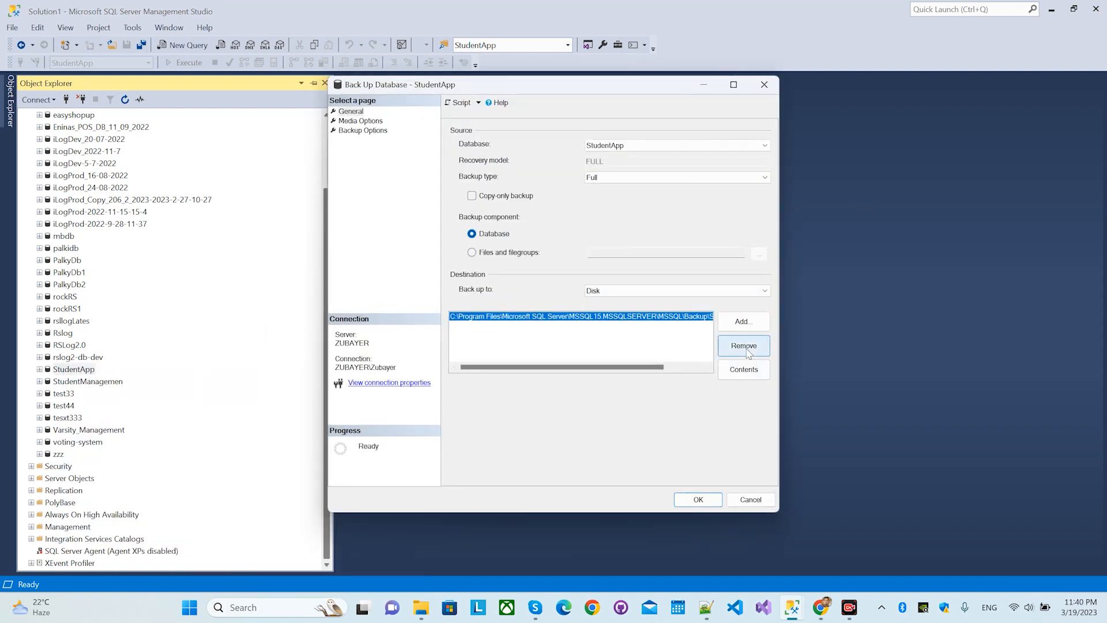
pyautogui.click(749, 353)
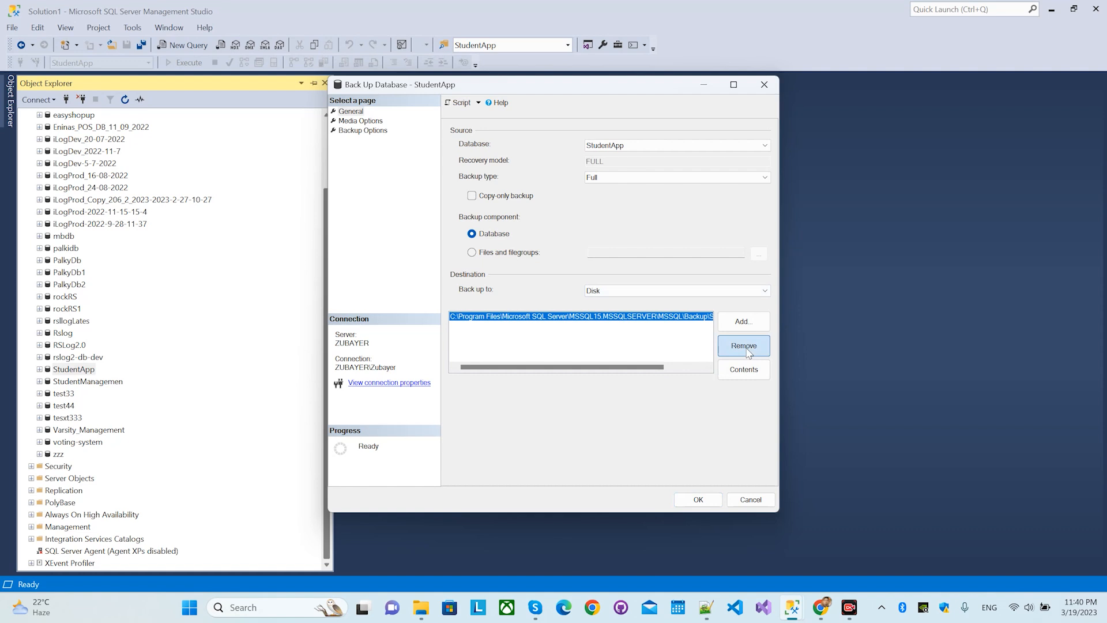
pyautogui.click(748, 353)
# Step: Add D:\student.bak as the backup destination and run the StudentApp backup through to completion
pyautogui.click(750, 324)
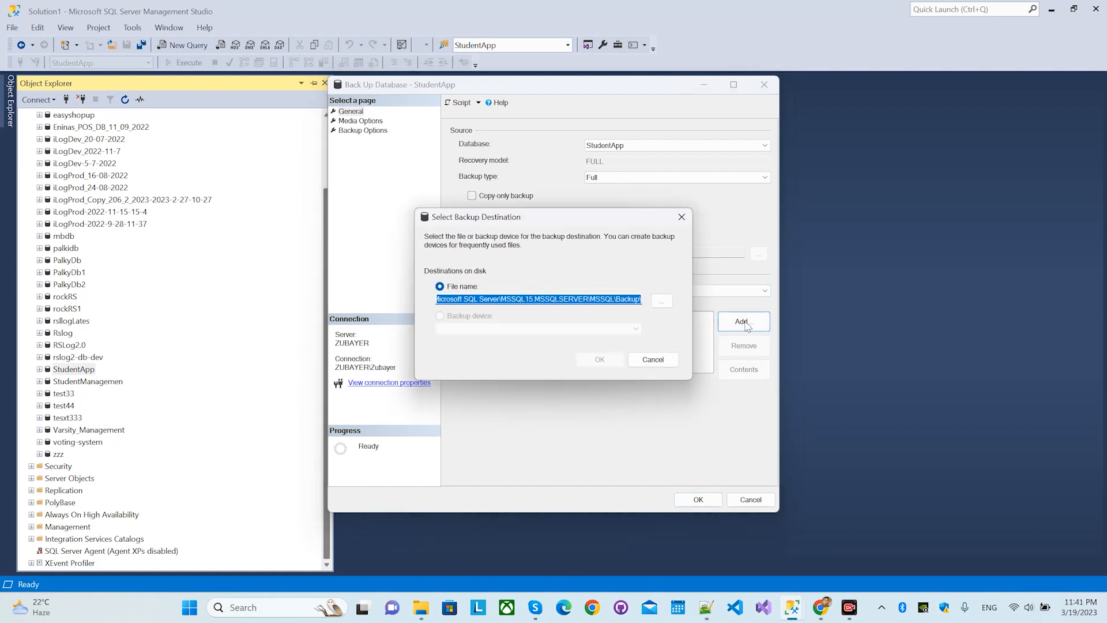
pyautogui.click(661, 301)
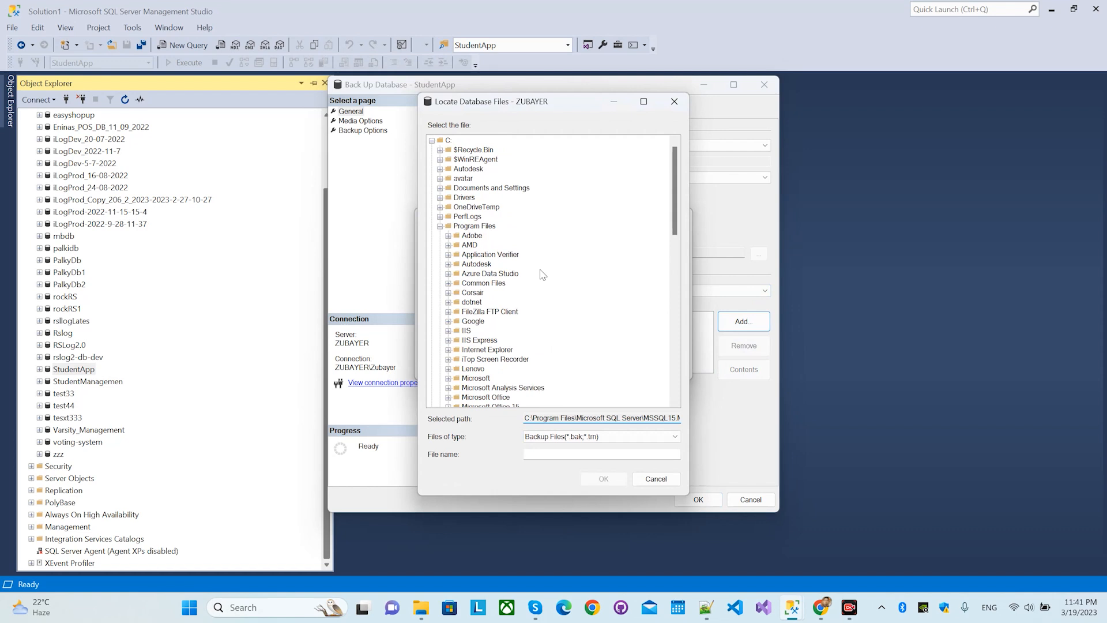
pyautogui.click(432, 140)
pyautogui.click(442, 149)
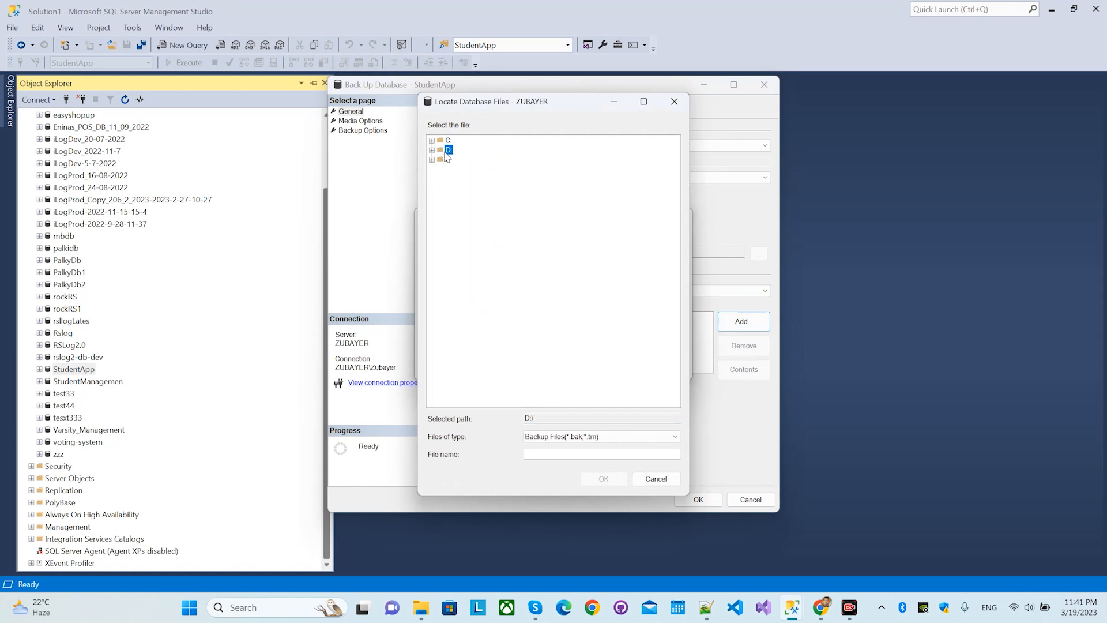
pyautogui.doubleClick(447, 151)
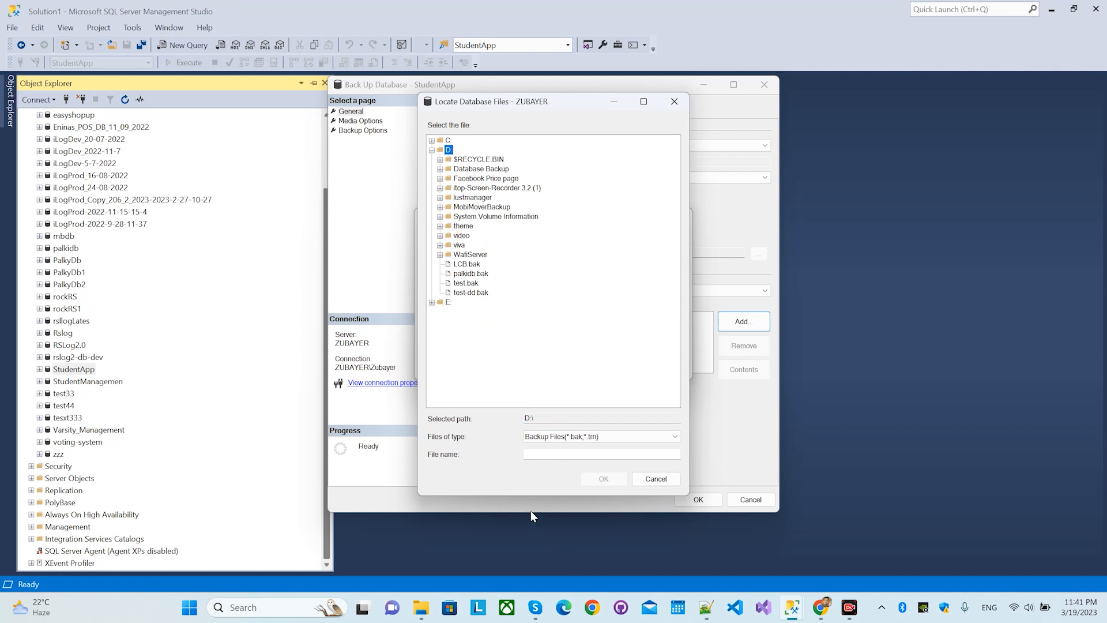
pyautogui.click(550, 455)
pyautogui.write('student.bak')
pyautogui.click(599, 479)
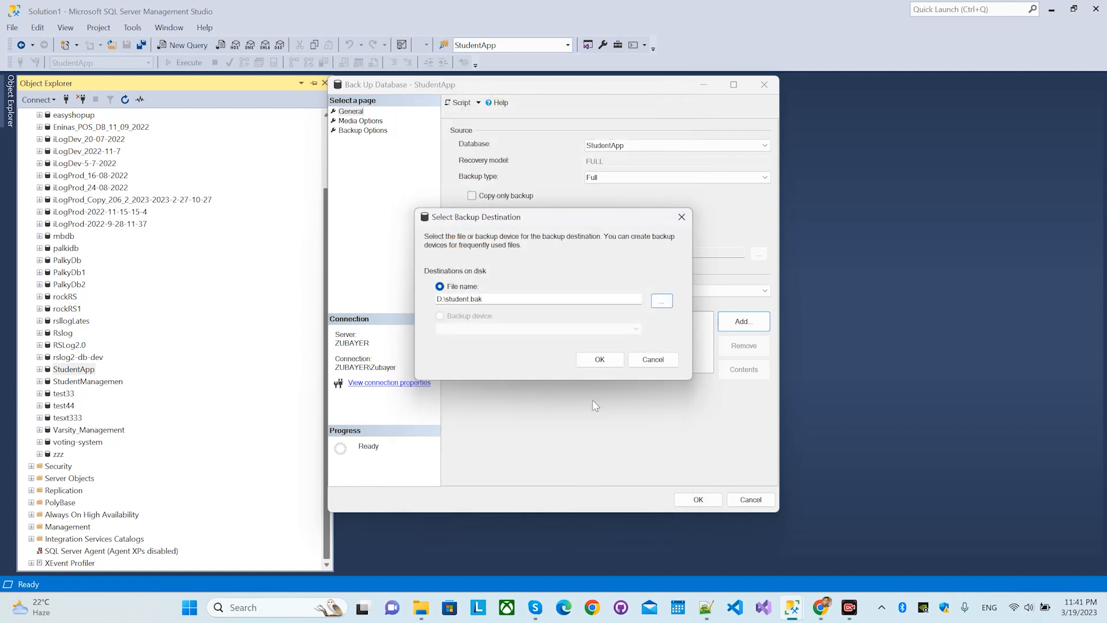
pyautogui.click(600, 361)
pyautogui.click(691, 501)
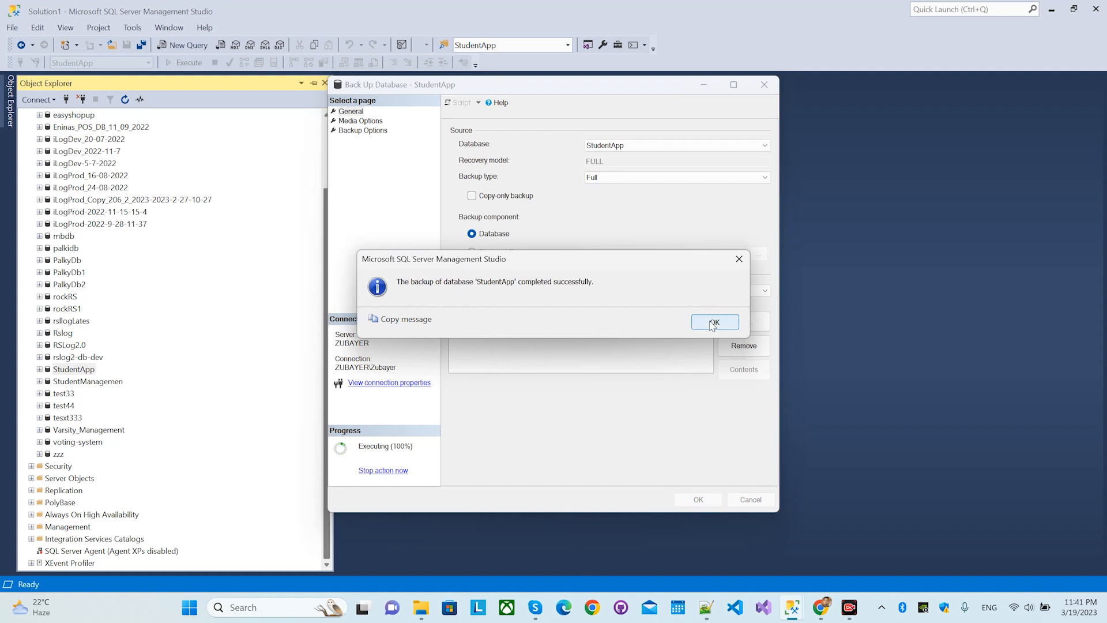
pyautogui.click(714, 323)
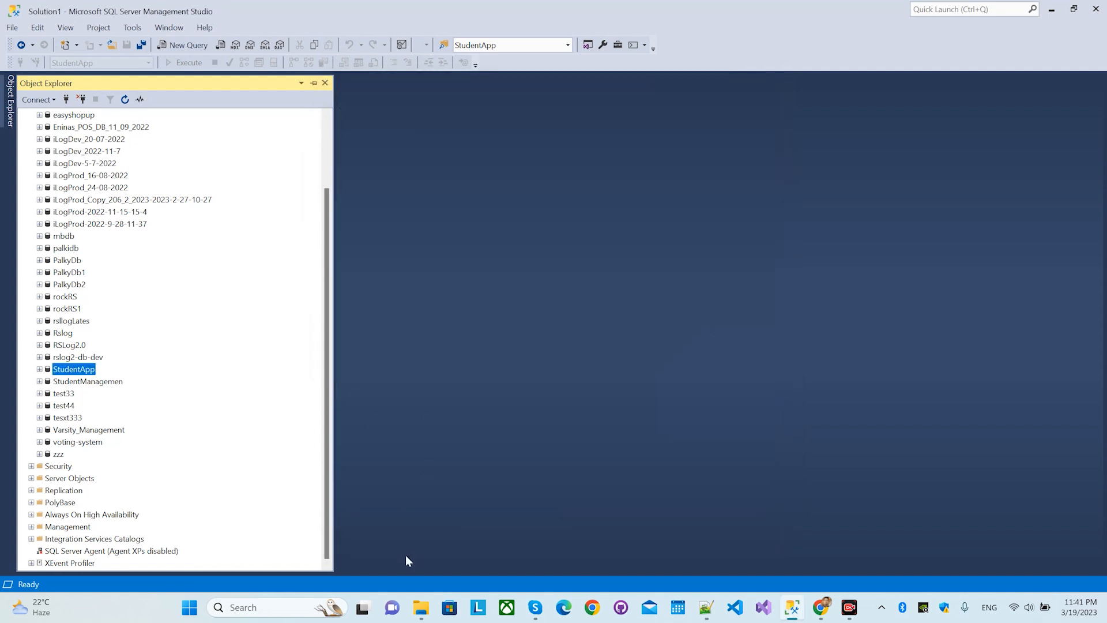
pyautogui.click(67, 99)
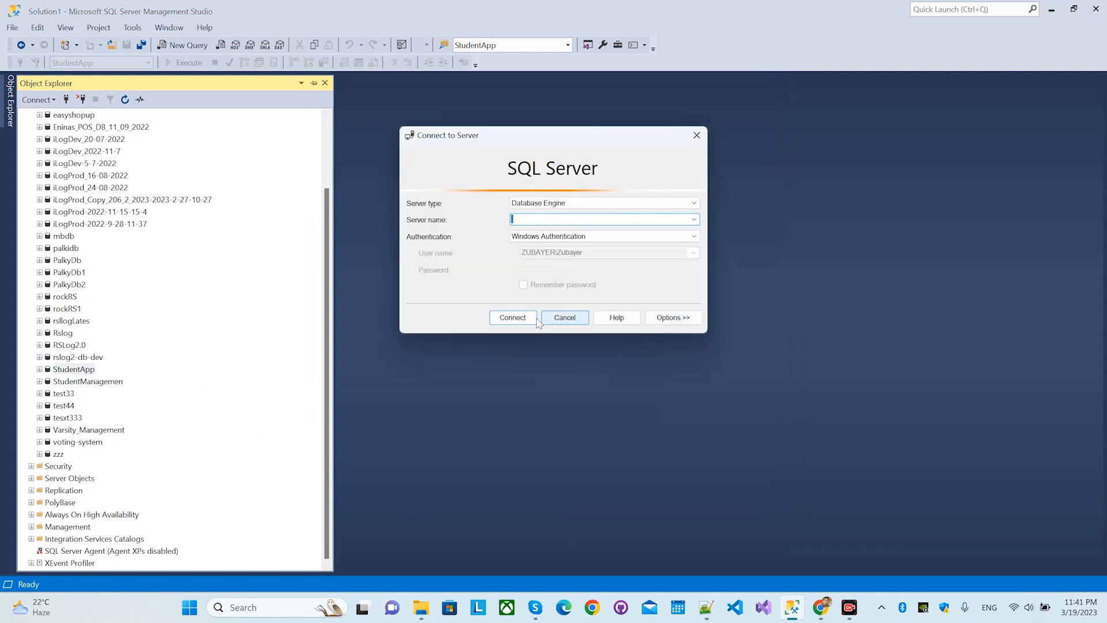
pyautogui.click(570, 321)
pyautogui.scroll(3, 96, 236)
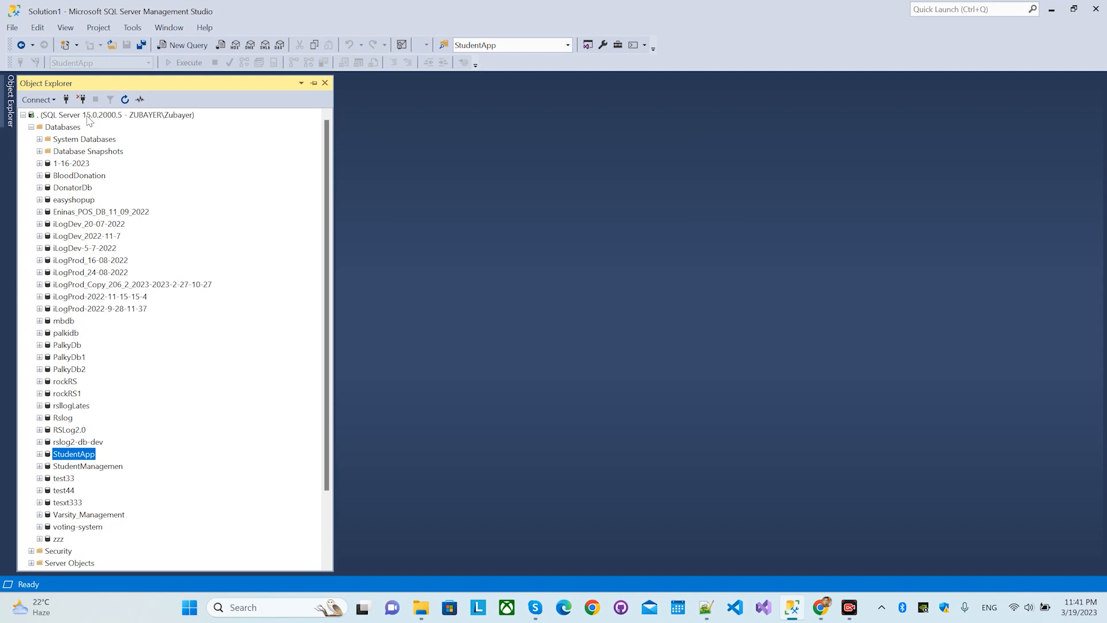
# Step: View the general properties of the connected SQL Server instance, leaving its settings as they are
pyautogui.rightClick(72, 126)
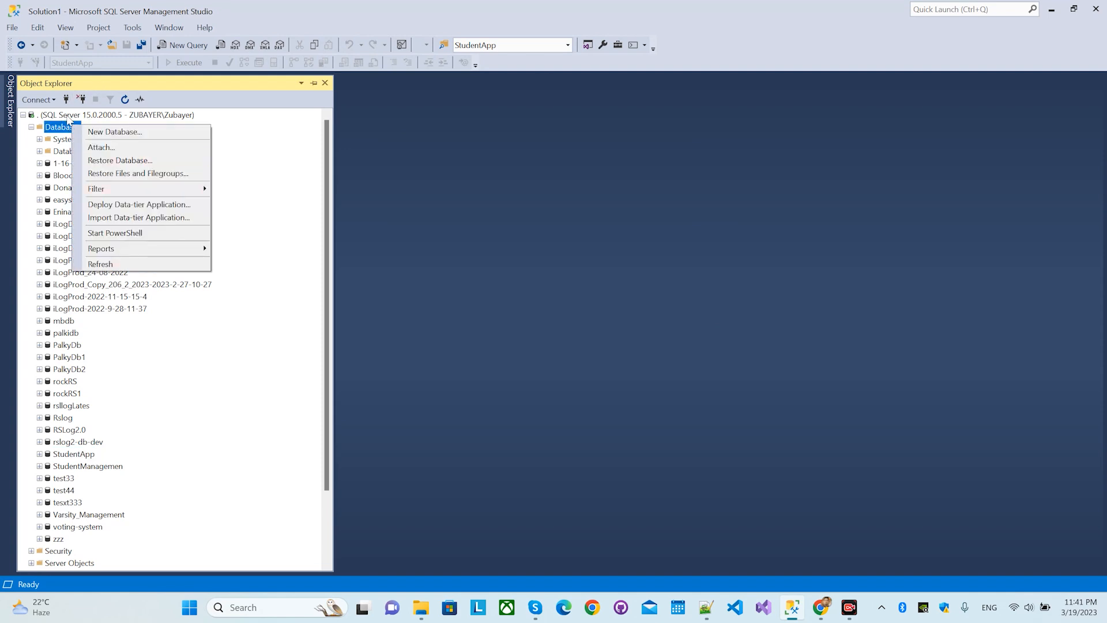
pyautogui.rightClick(69, 115)
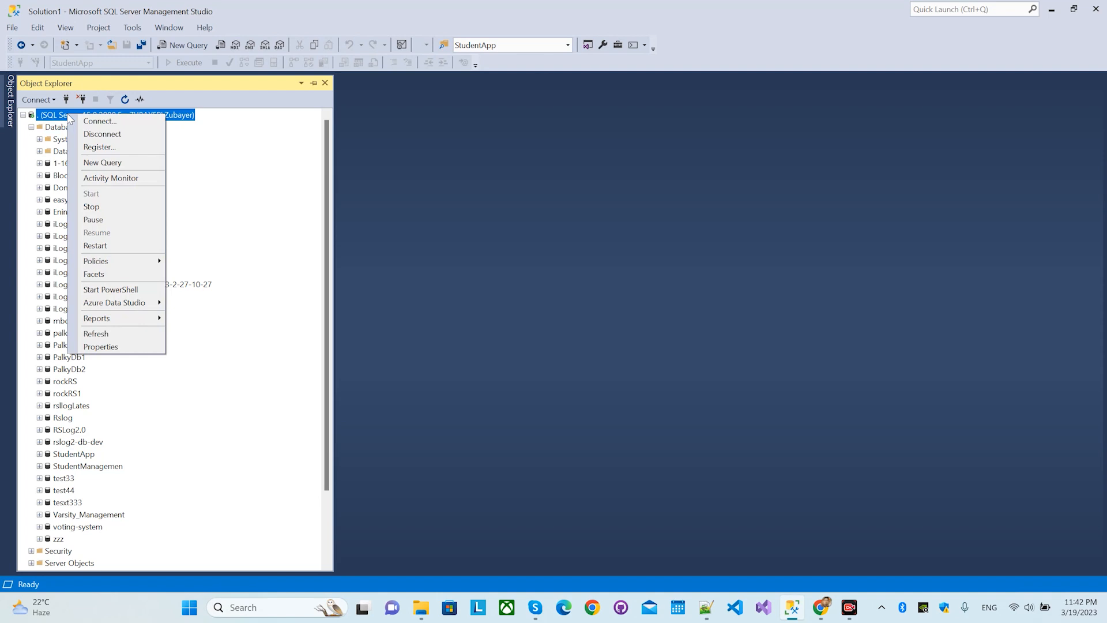
pyautogui.click(101, 347)
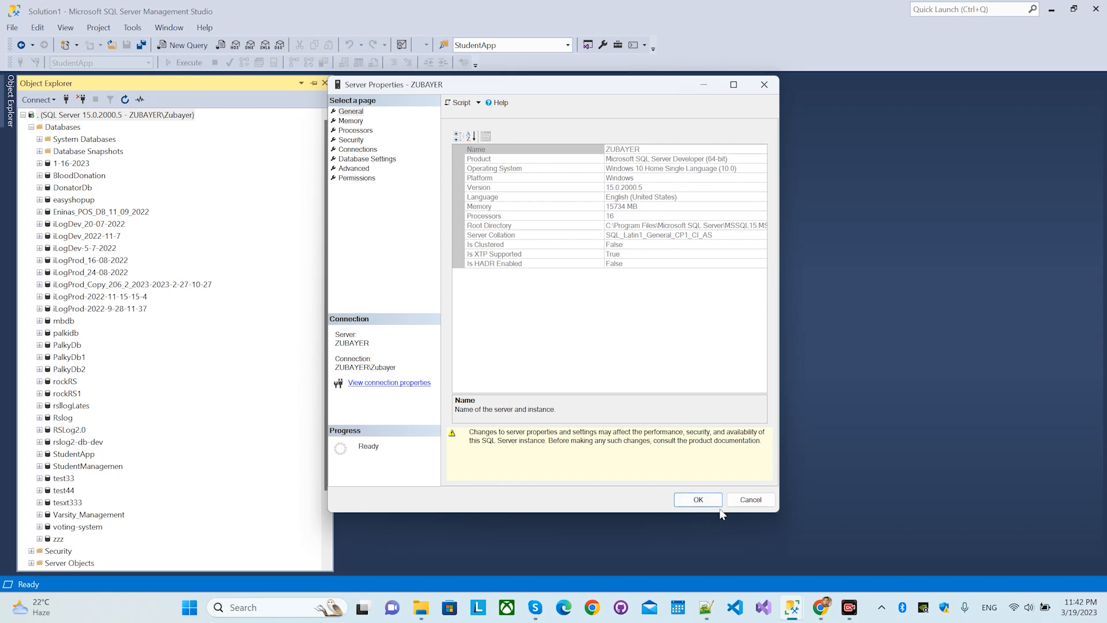
pyautogui.click(751, 498)
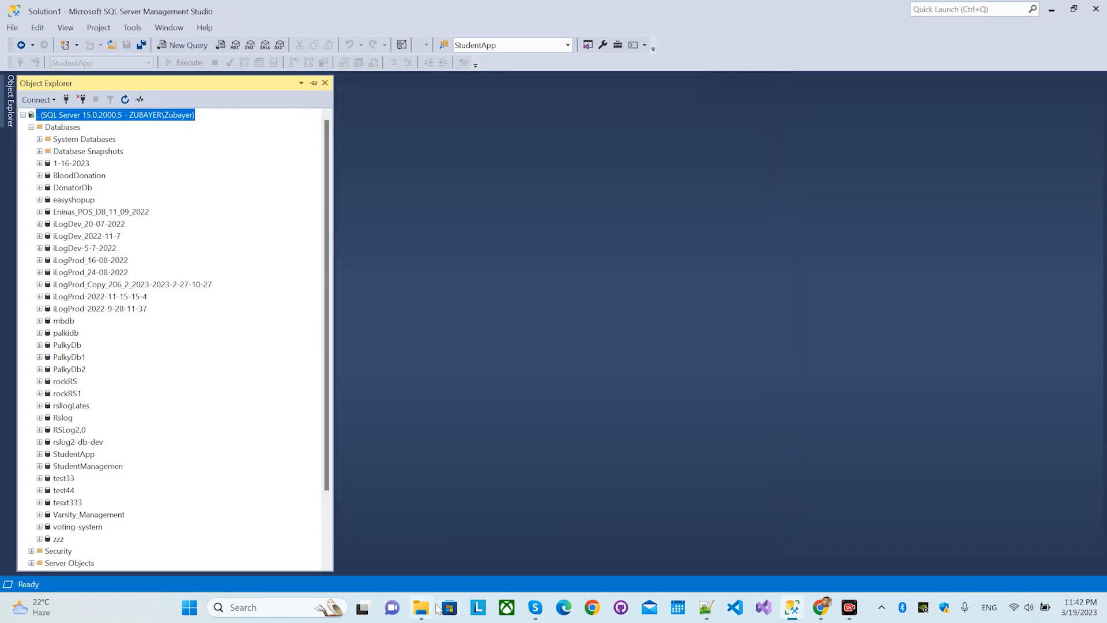
# Step: Switch to File Explorer and locate the student.bak backup file in the root of the Work (D:) drive
pyautogui.click(422, 607)
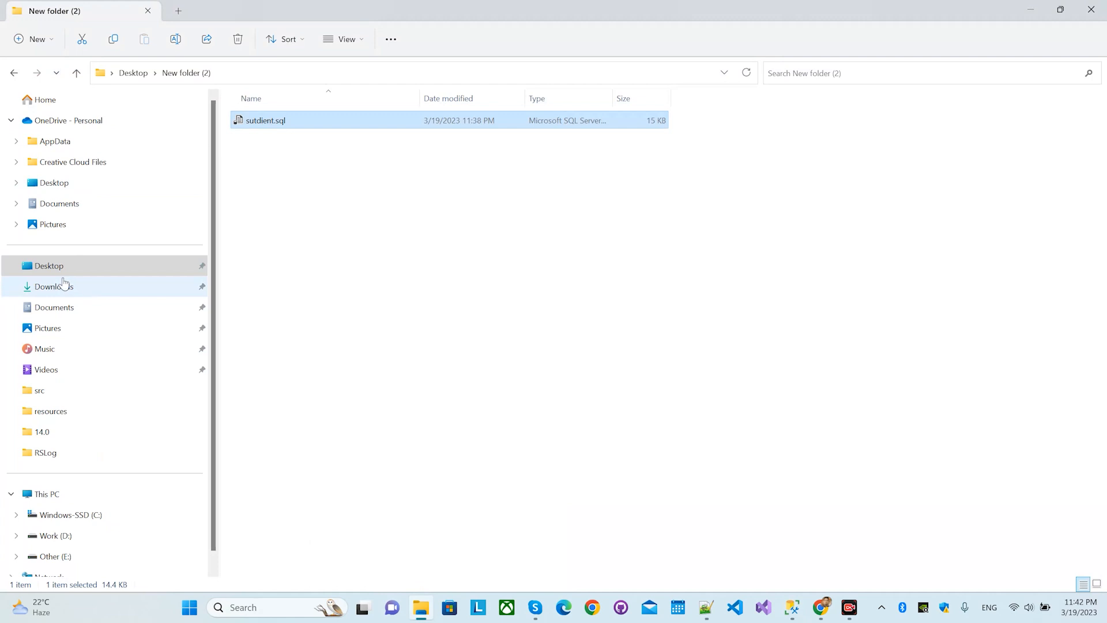
pyautogui.scroll(-1, 65, 510)
pyautogui.click(60, 516)
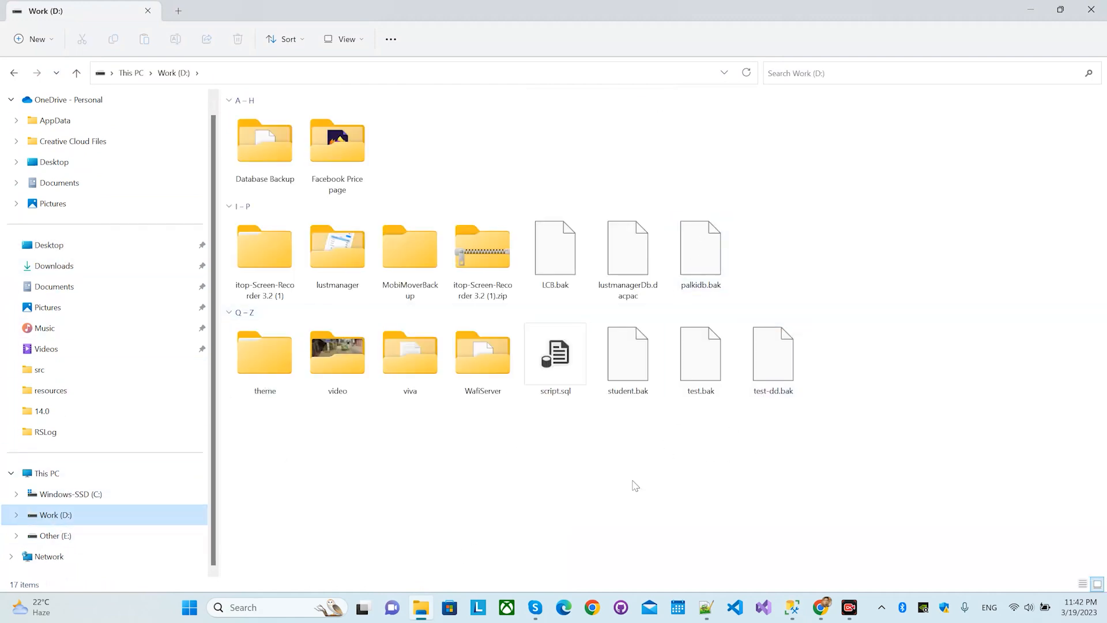
pyautogui.click(636, 364)
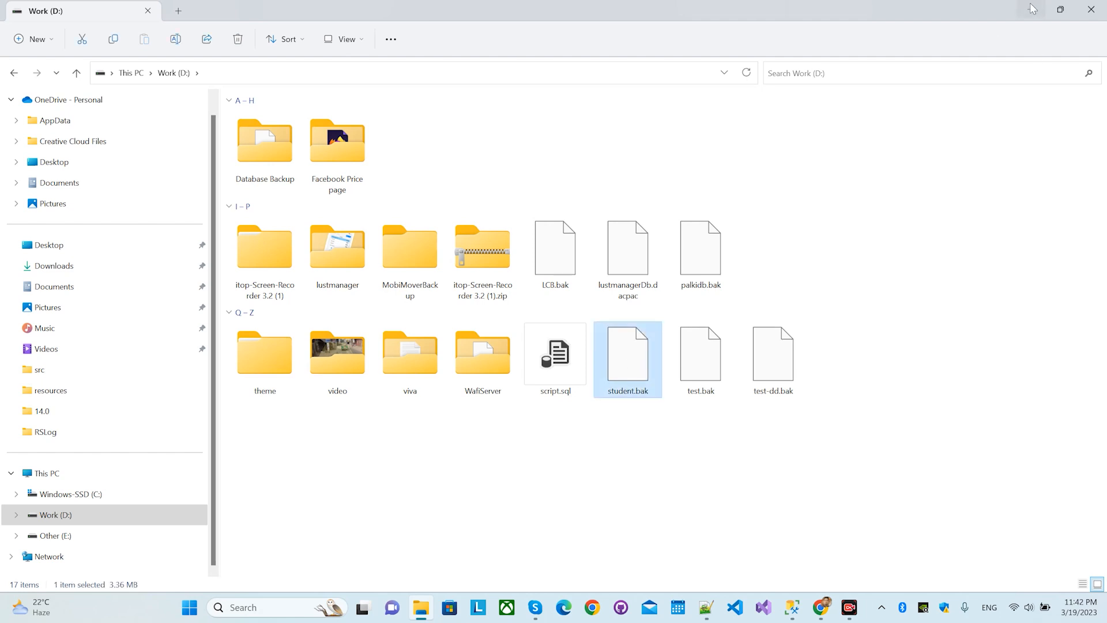
pyautogui.click(454, 72)
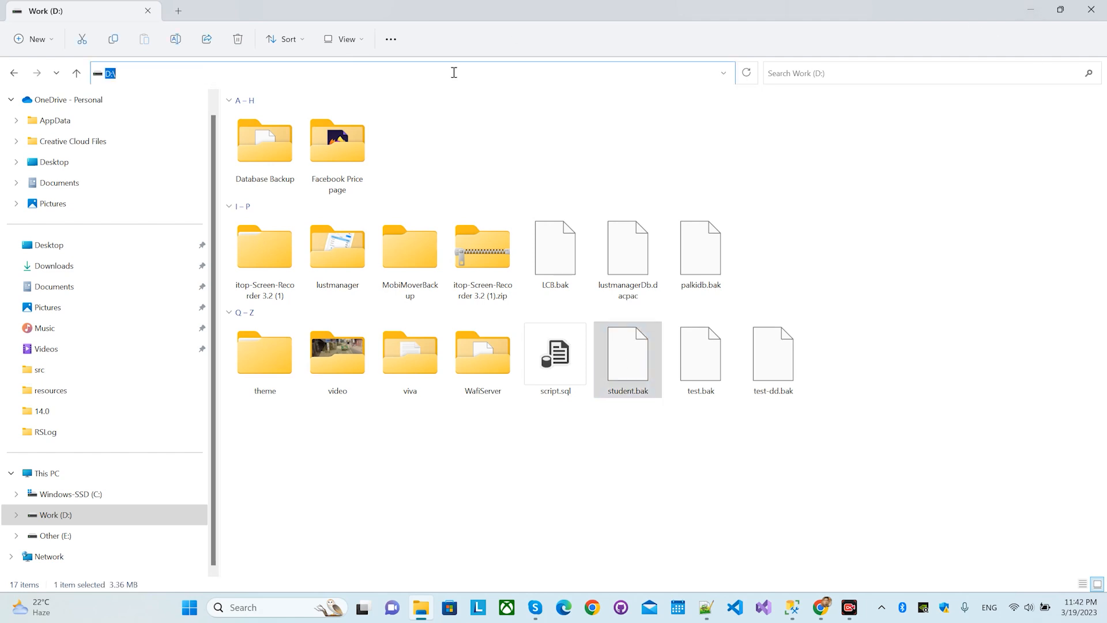
pyautogui.click(1082, 9)
# Step: Back in SQL Server Management Studio, start a database restore with a device as its source
pyautogui.click(55, 128)
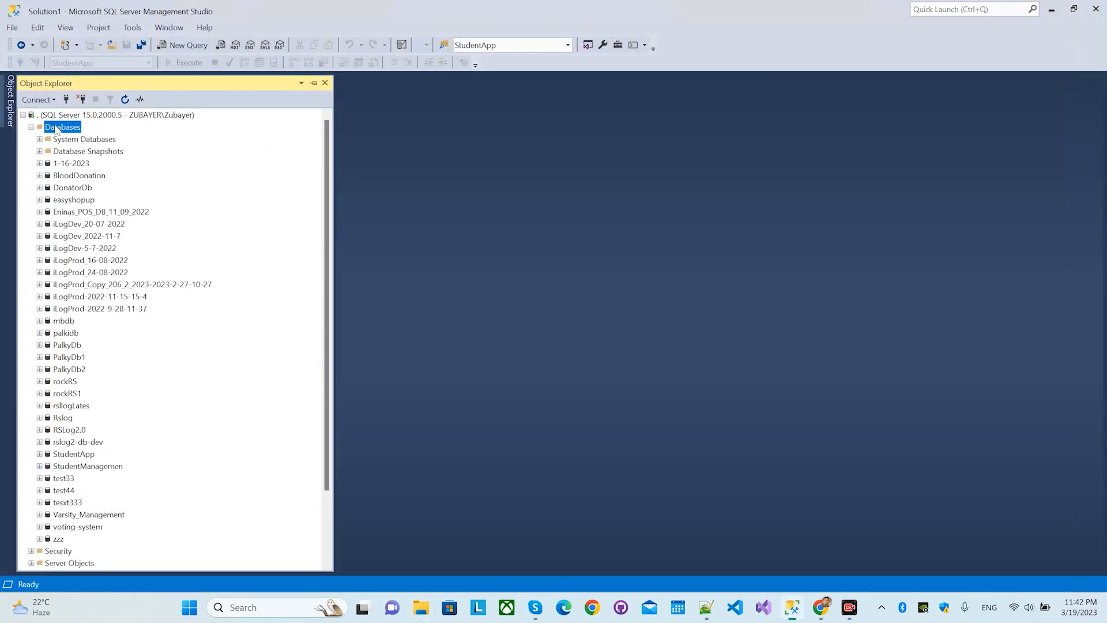
pyautogui.rightClick(56, 128)
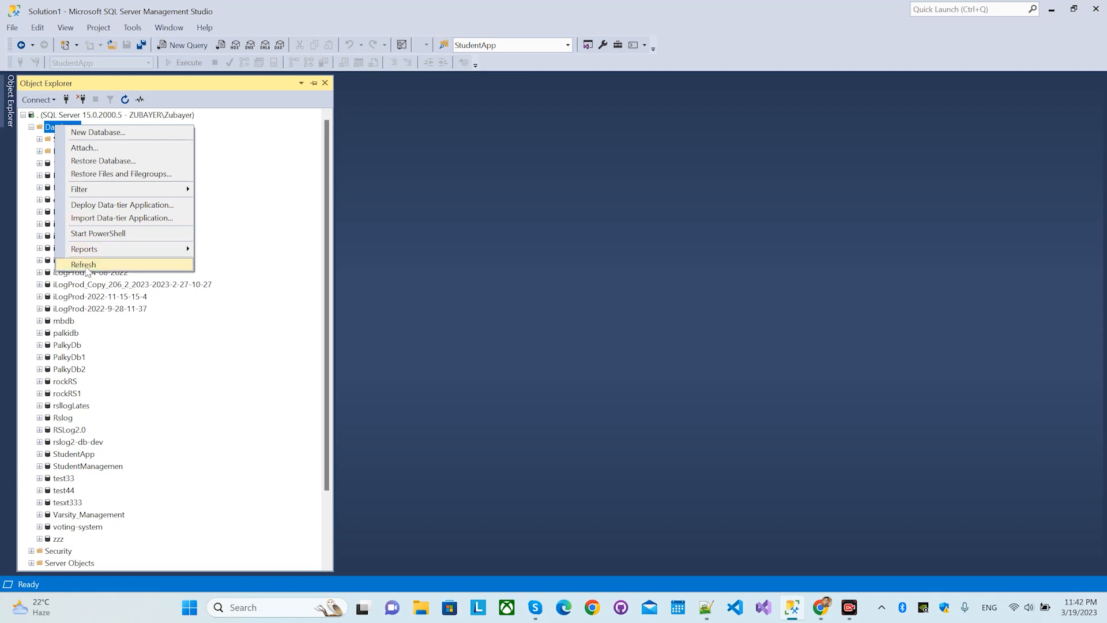
pyautogui.click(111, 162)
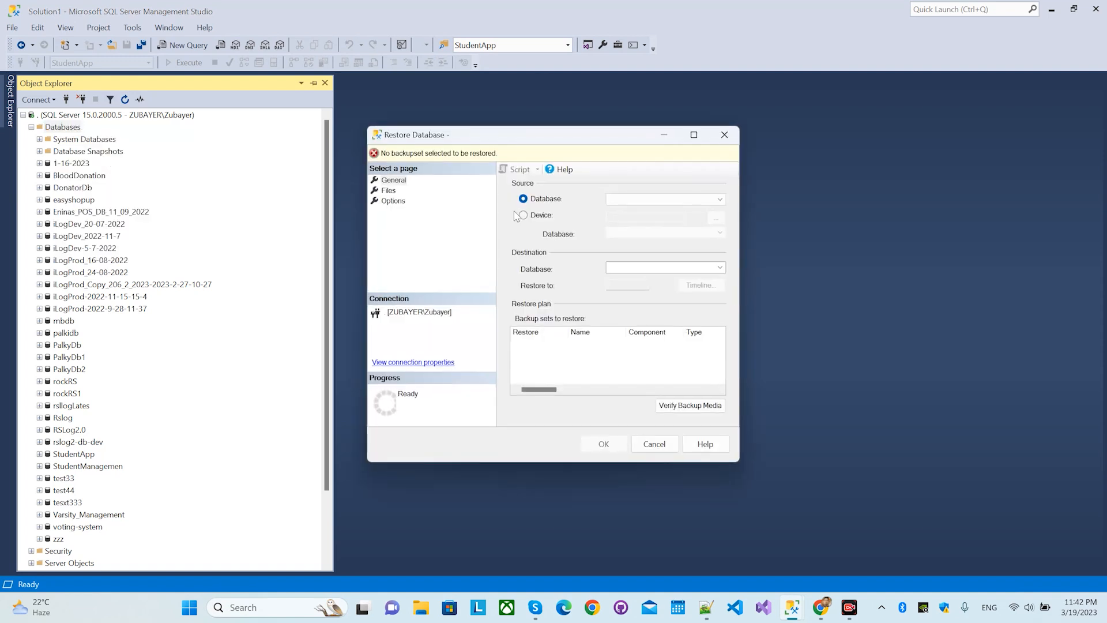
pyautogui.click(525, 215)
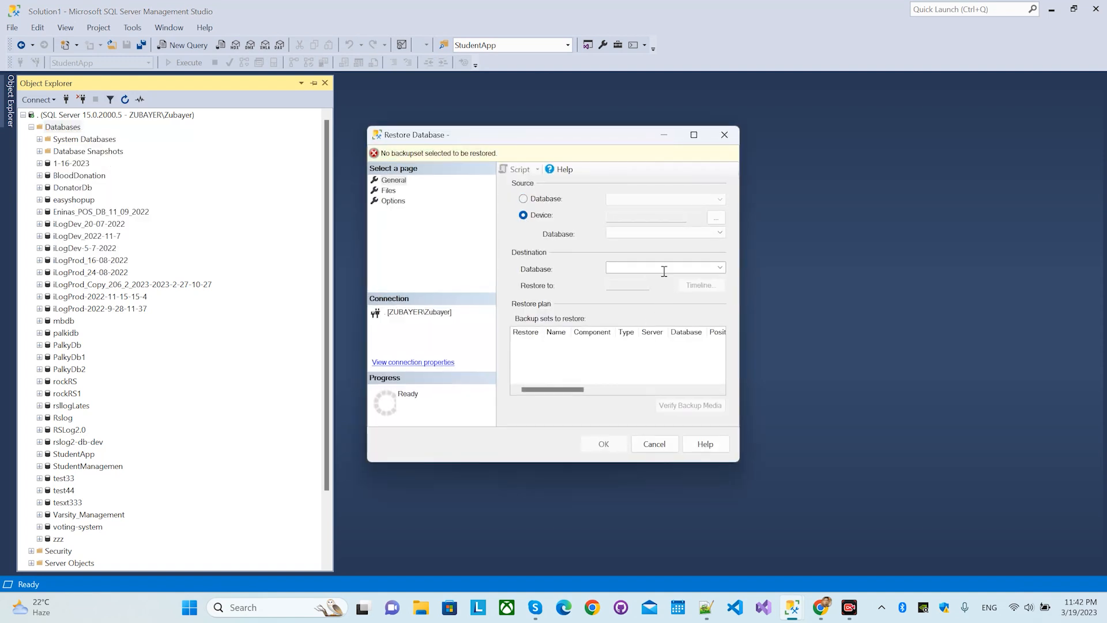
pyautogui.click(716, 217)
# Step: Add D:\student.bak as the backup media and try to restore the StudentApp database from it
pyautogui.click(664, 260)
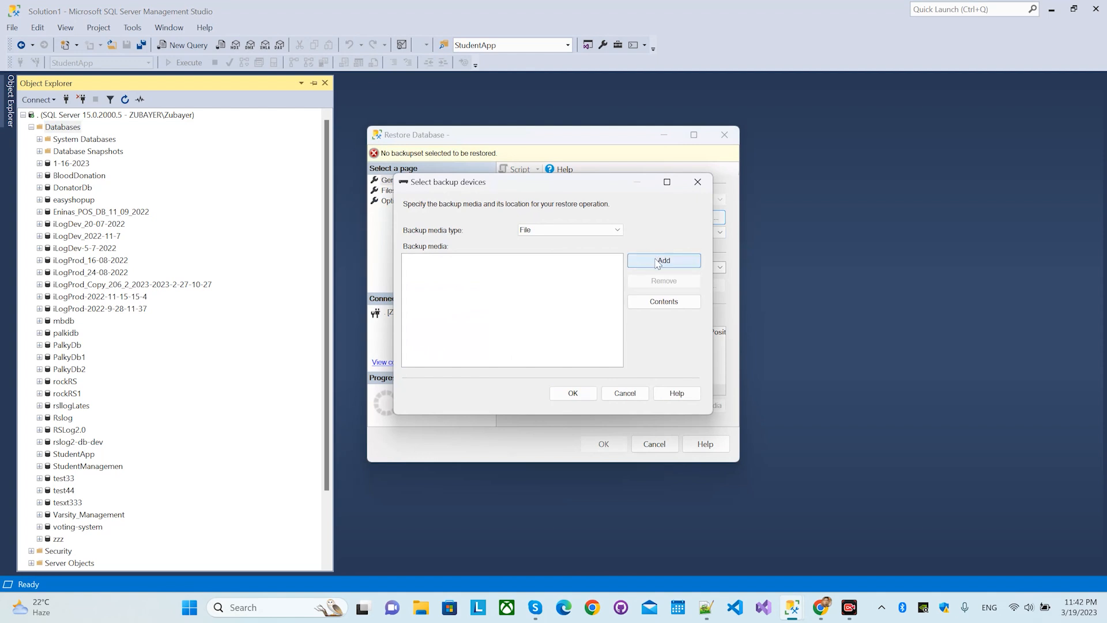
pyautogui.scroll(3, 404, 235)
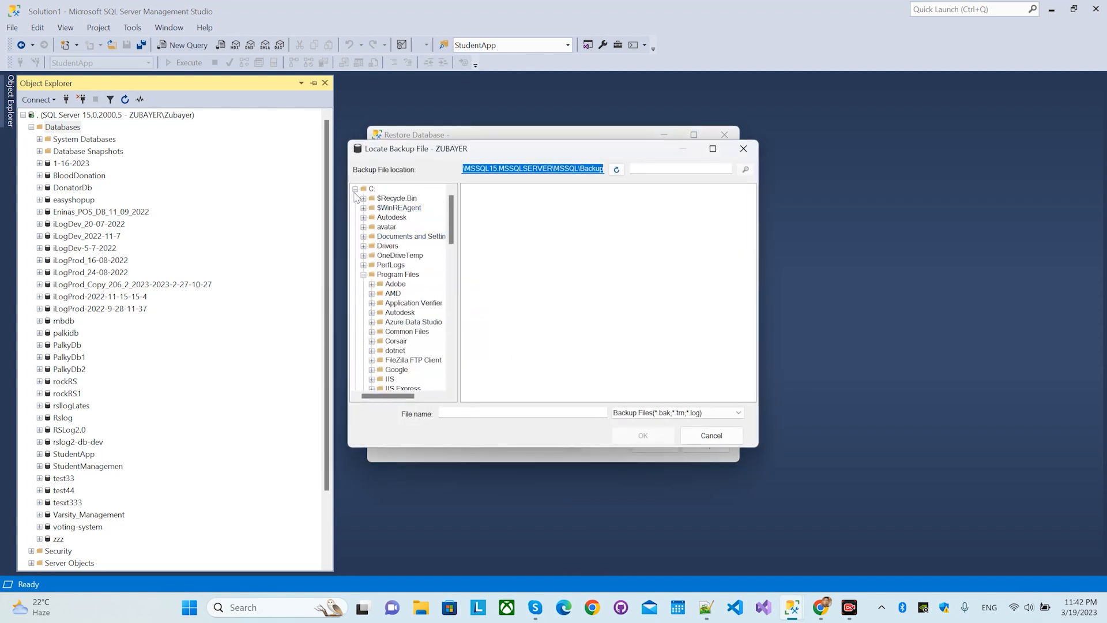
pyautogui.click(355, 190)
pyautogui.click(371, 198)
pyautogui.doubleClick(495, 307)
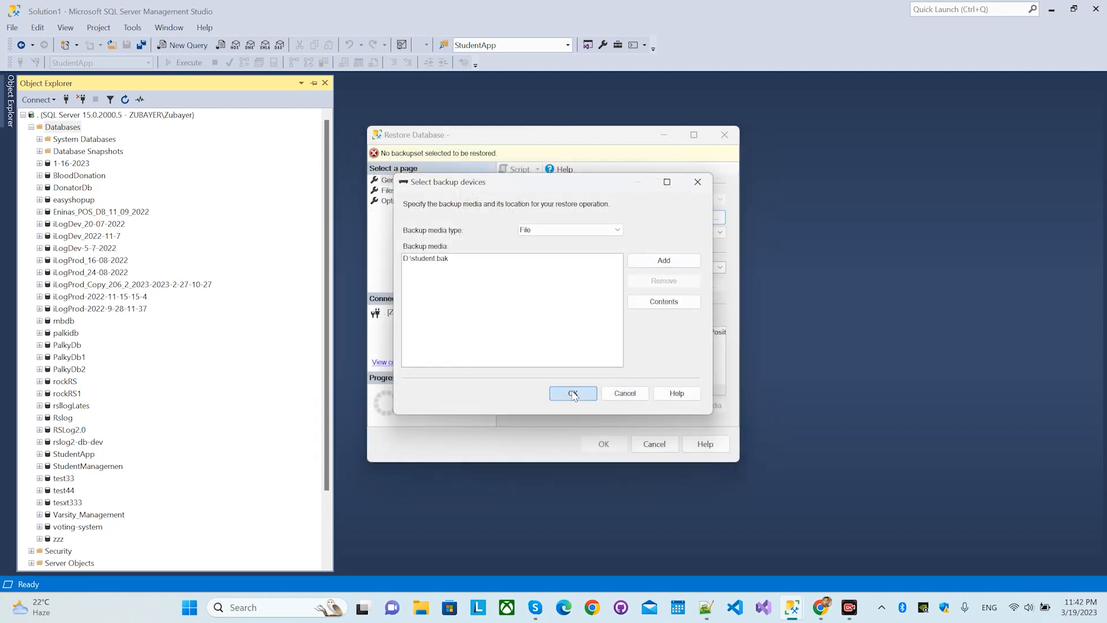
pyautogui.click(574, 393)
pyautogui.click(604, 444)
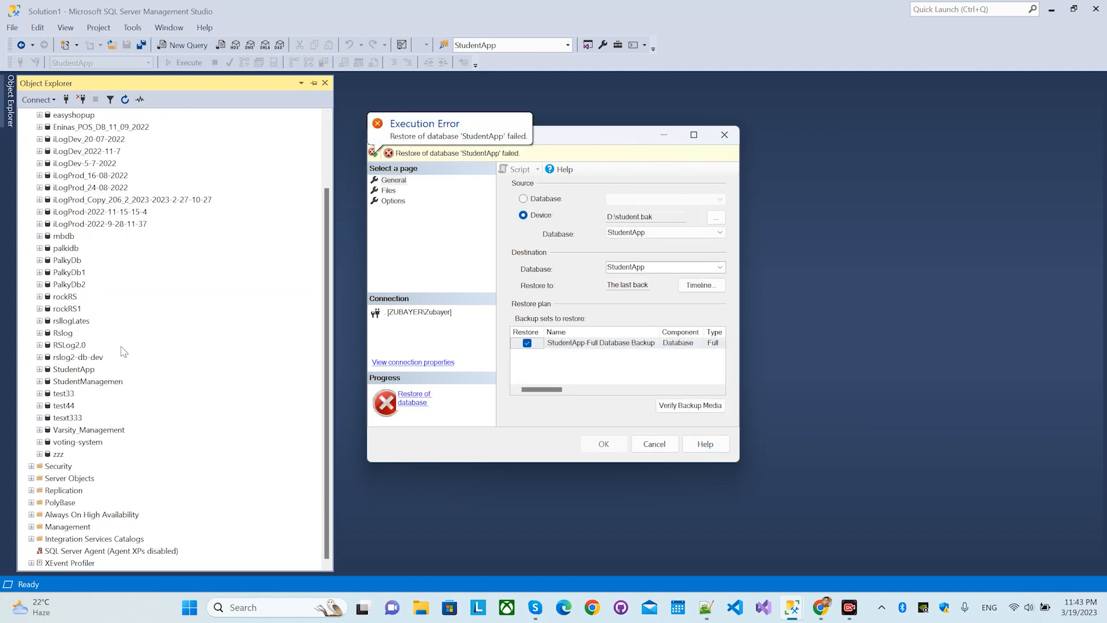
# Step: Set the restore's destination database to StudentApptt and run the restore from D:\student.bak
pyautogui.click(693, 234)
pyautogui.click(676, 243)
pyautogui.doubleClick(661, 267)
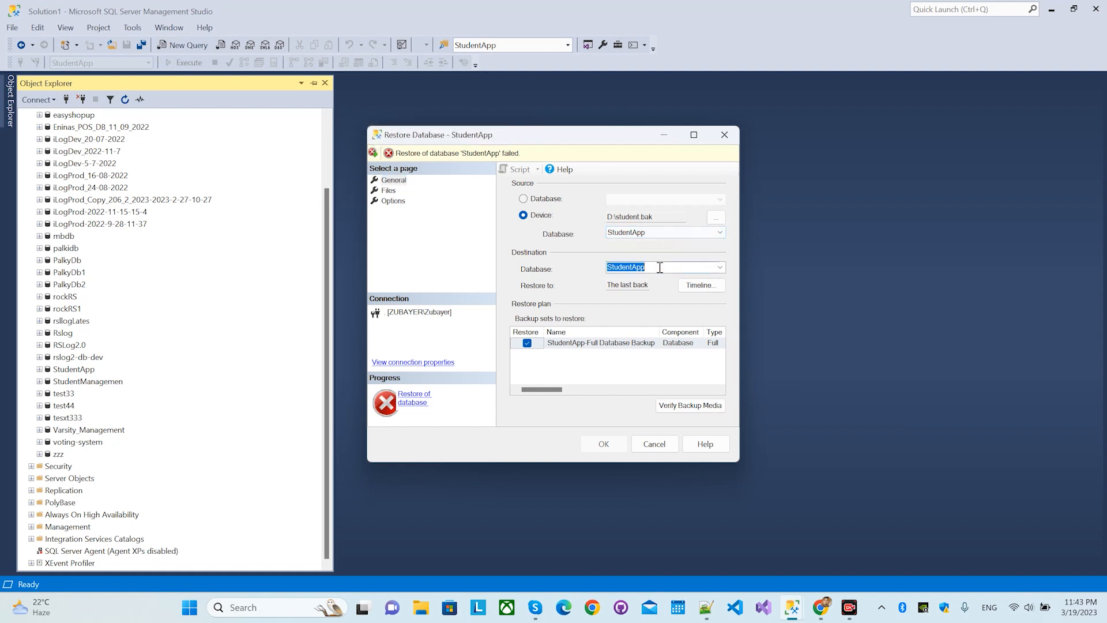
pyautogui.click(658, 268)
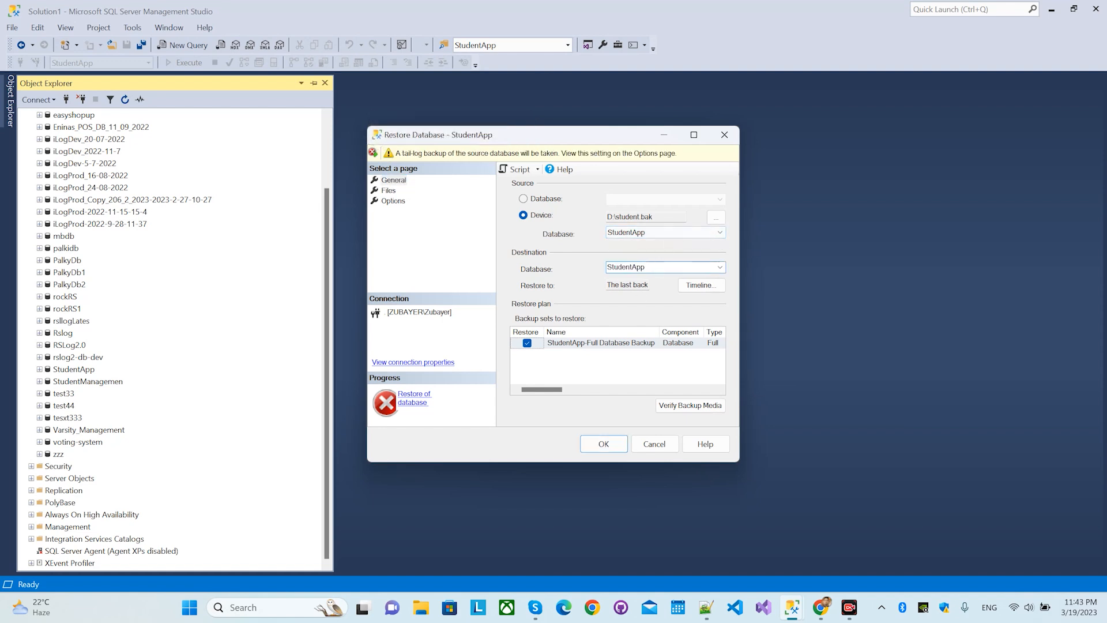
pyautogui.click(603, 445)
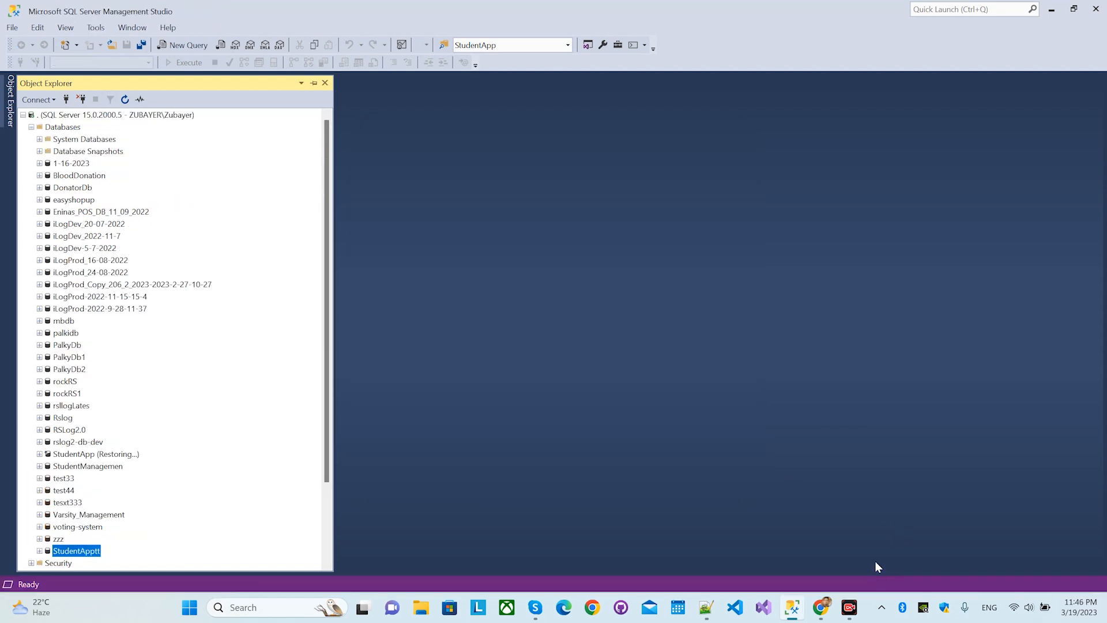
# Step: Refresh the server's list of databases and look through it for the StudentApp entries
pyautogui.scroll(-3, 92, 273)
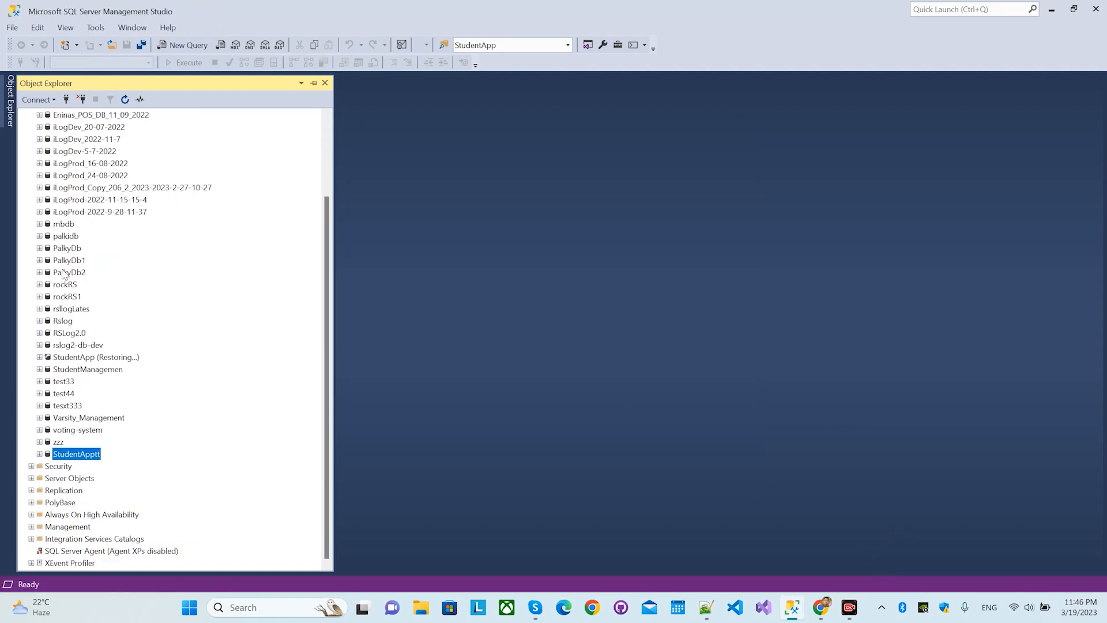
pyautogui.rightClick(213, 408)
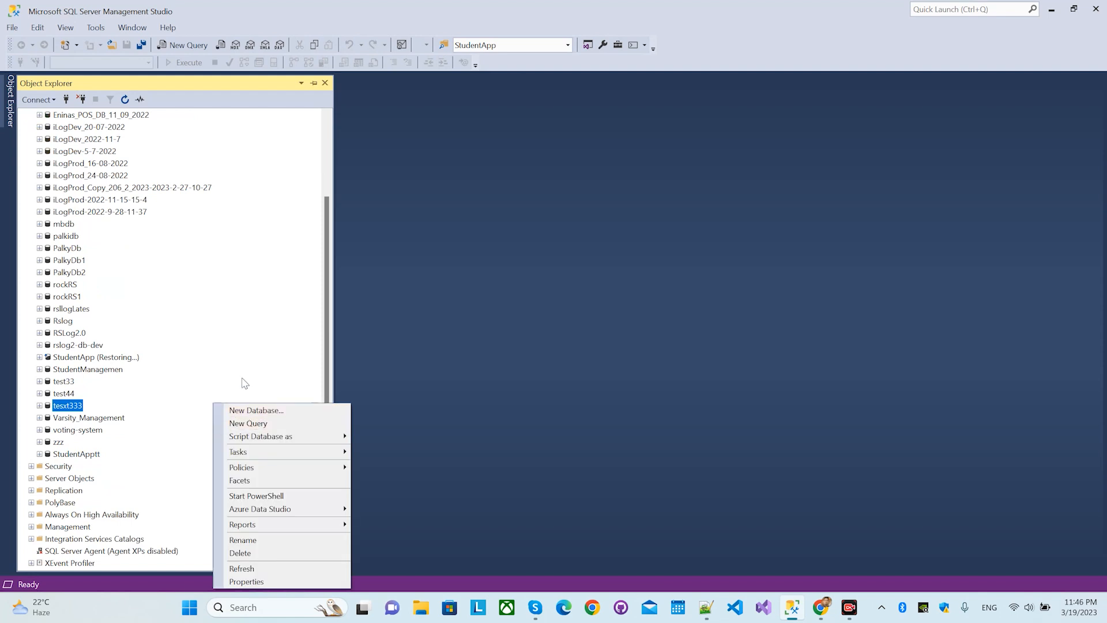
pyautogui.scroll(3, 173, 248)
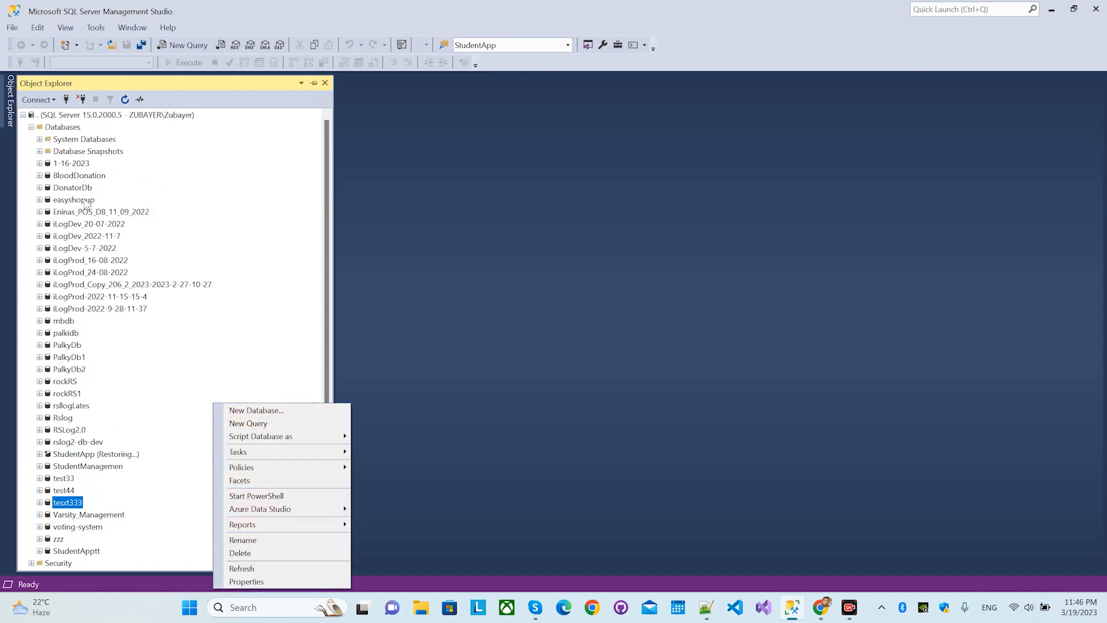
pyautogui.rightClick(62, 126)
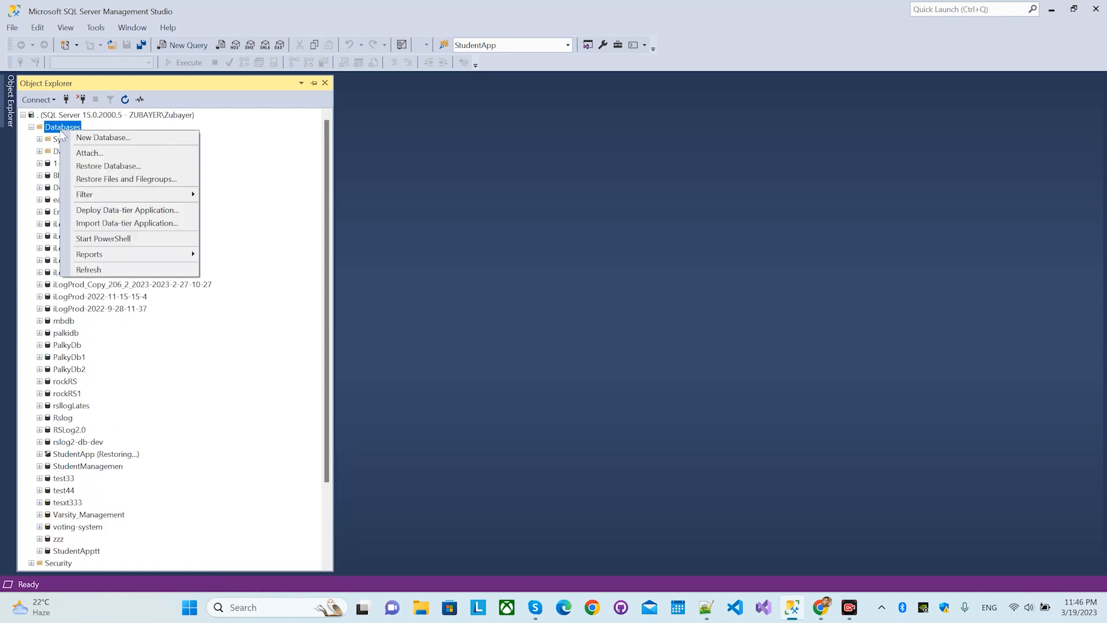
pyautogui.click(92, 268)
pyautogui.scroll(-3, 79, 411)
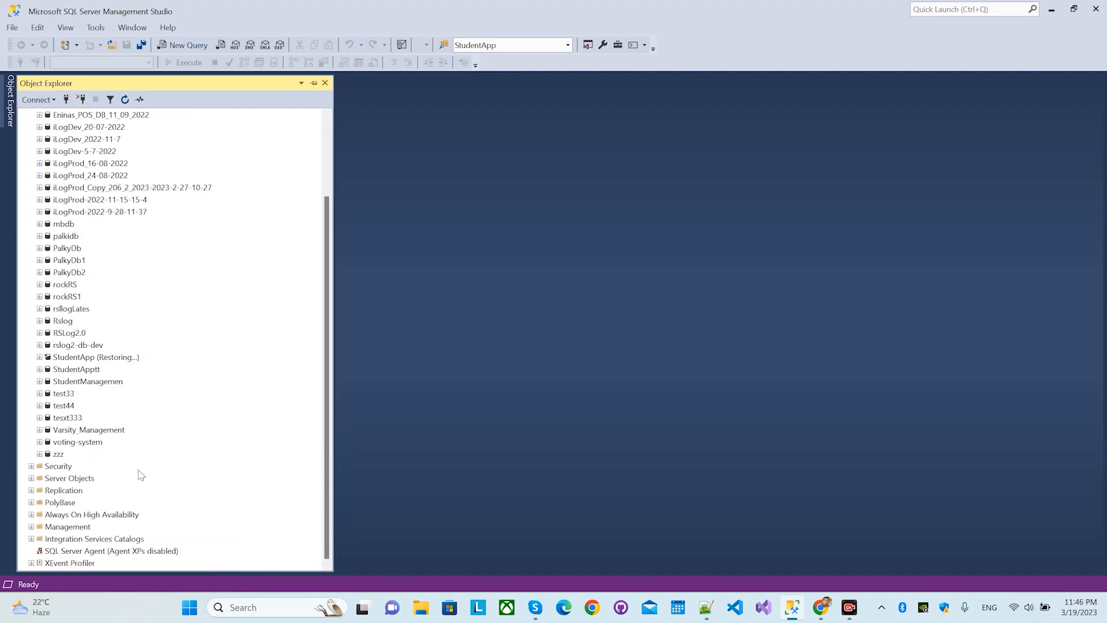
pyautogui.scroll(2, 124, 430)
pyautogui.scroll(-2, 123, 424)
# Step: Delete the StudentApp database marked as restoring, including its backup and restore history, and close its existing connections
pyautogui.click(72, 371)
pyautogui.click(84, 358)
pyautogui.rightClick(84, 358)
pyautogui.click(80, 359)
pyautogui.rightClick(80, 359)
pyautogui.click(173, 354)
pyautogui.rightClick(117, 355)
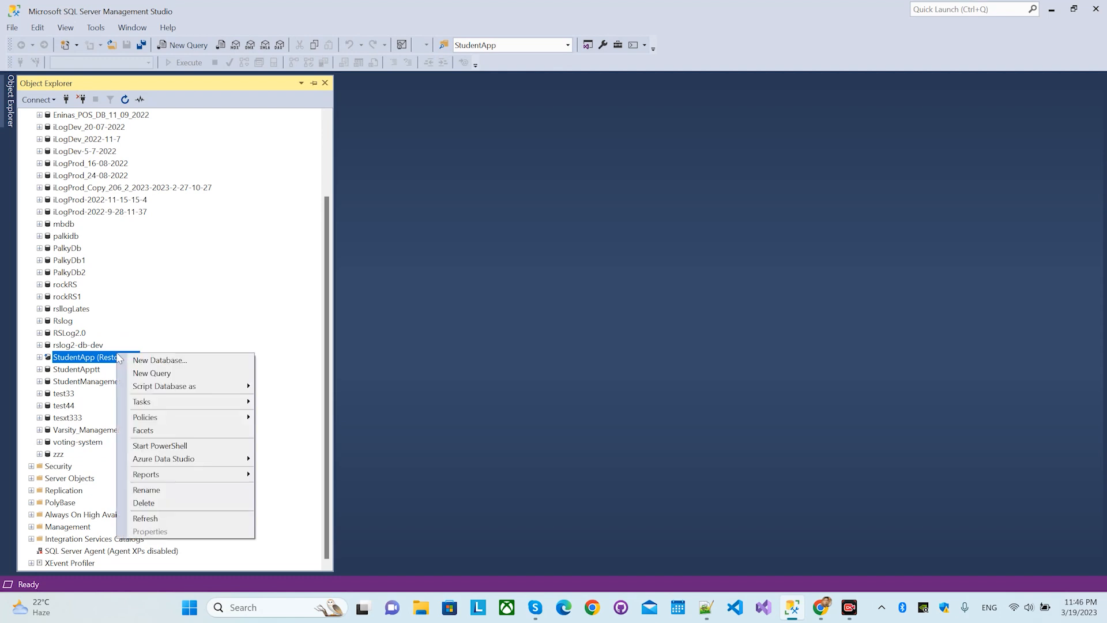
pyautogui.click(144, 503)
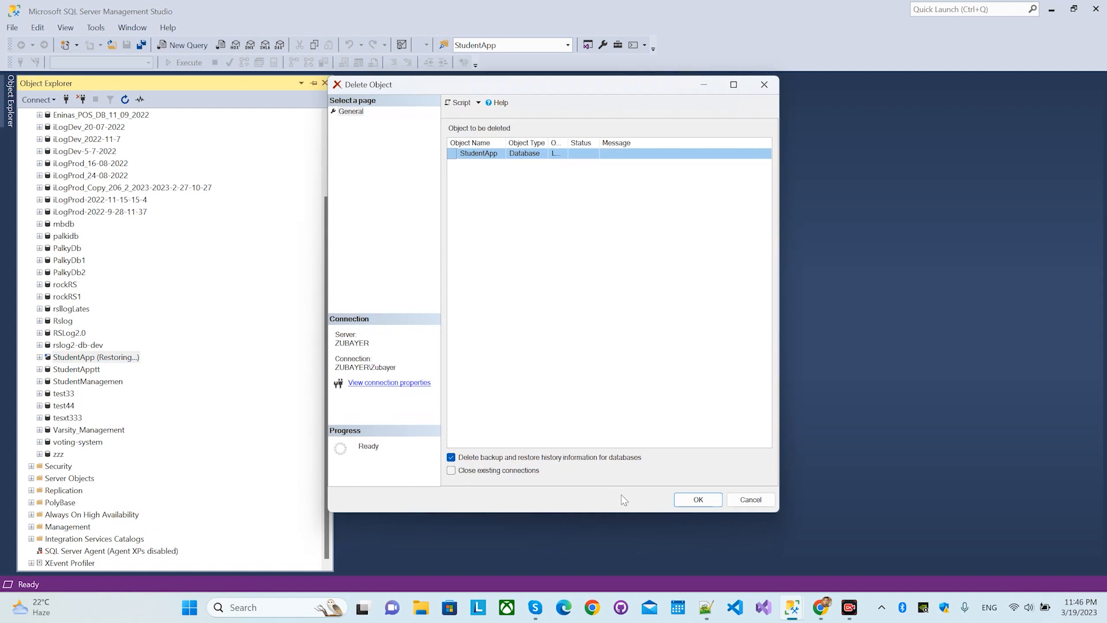
pyautogui.click(507, 471)
pyautogui.click(683, 502)
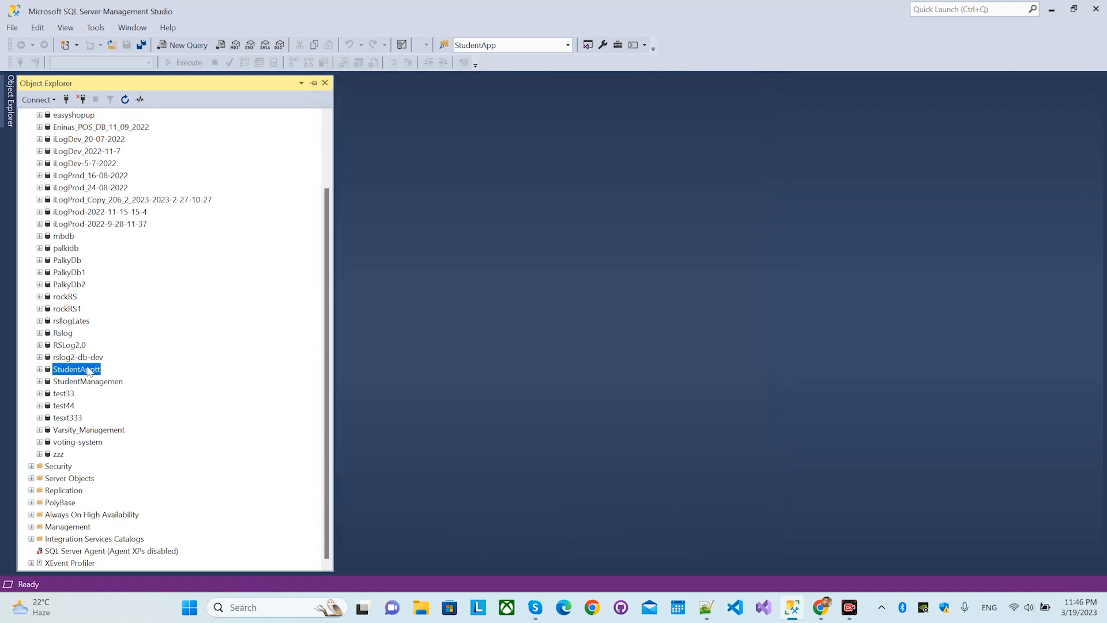
# Step: Rename the StudentApptt database to StudentApp
pyautogui.click(98, 372)
pyautogui.click(102, 369)
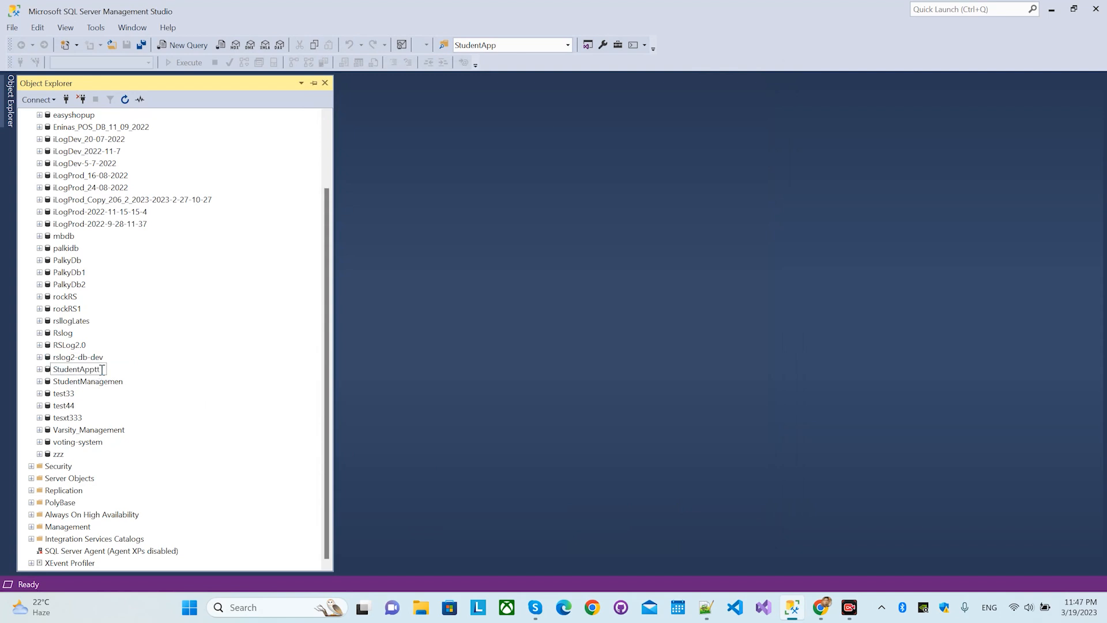
pyautogui.press('BackSpace')
pyautogui.press('BackSpace')
pyautogui.press('Return')
pyautogui.click(666, 330)
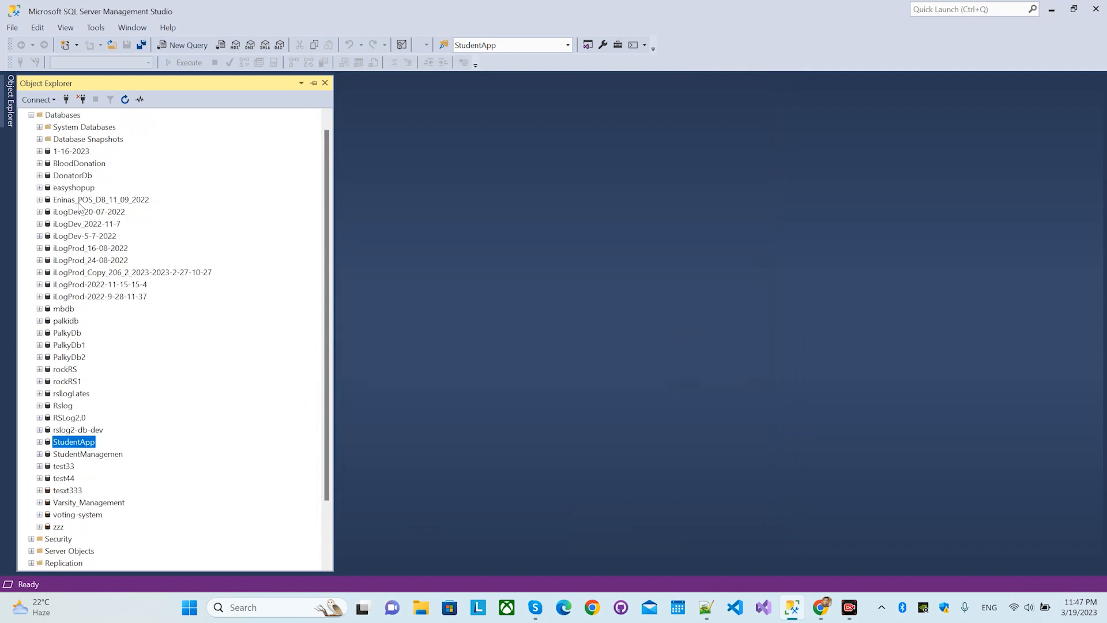
pyautogui.rightClick(75, 375)
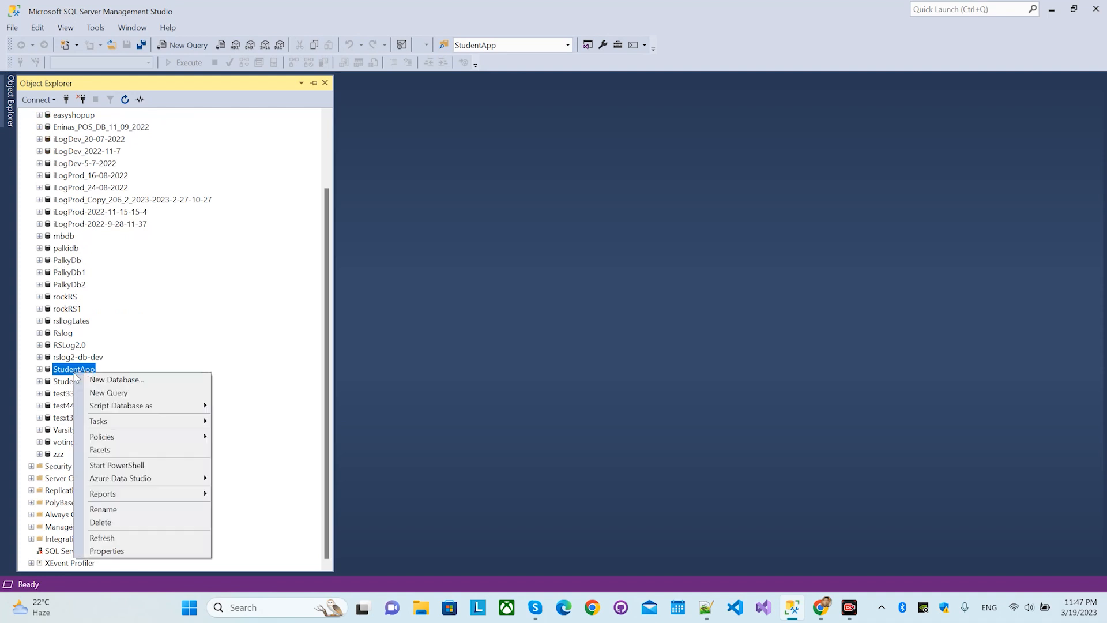
pyautogui.moveTo(137, 425)
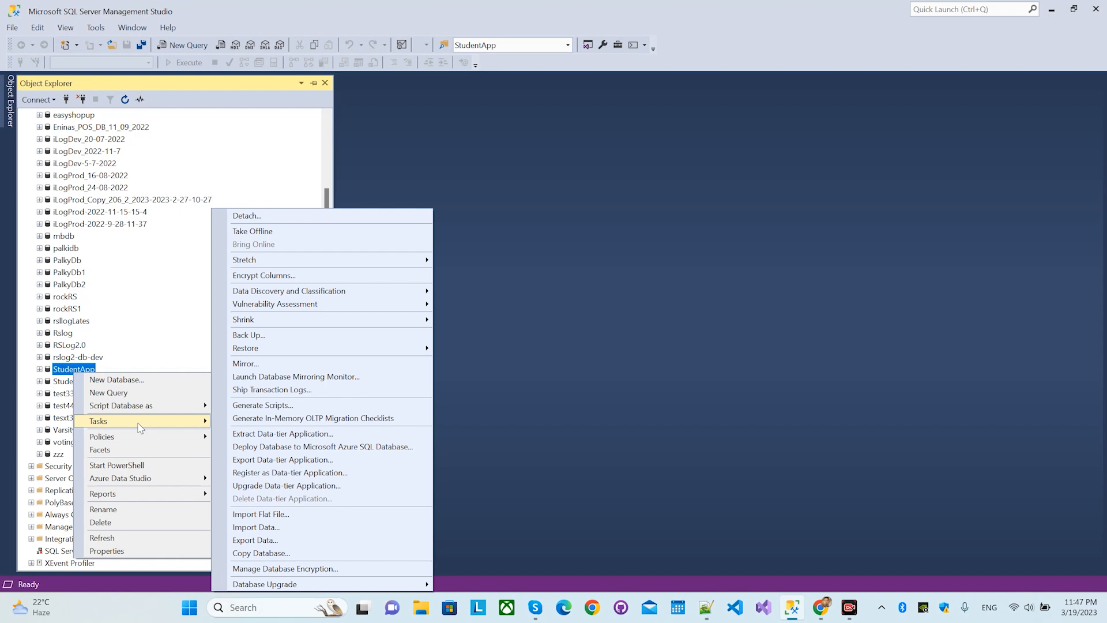
pyautogui.click(650, 378)
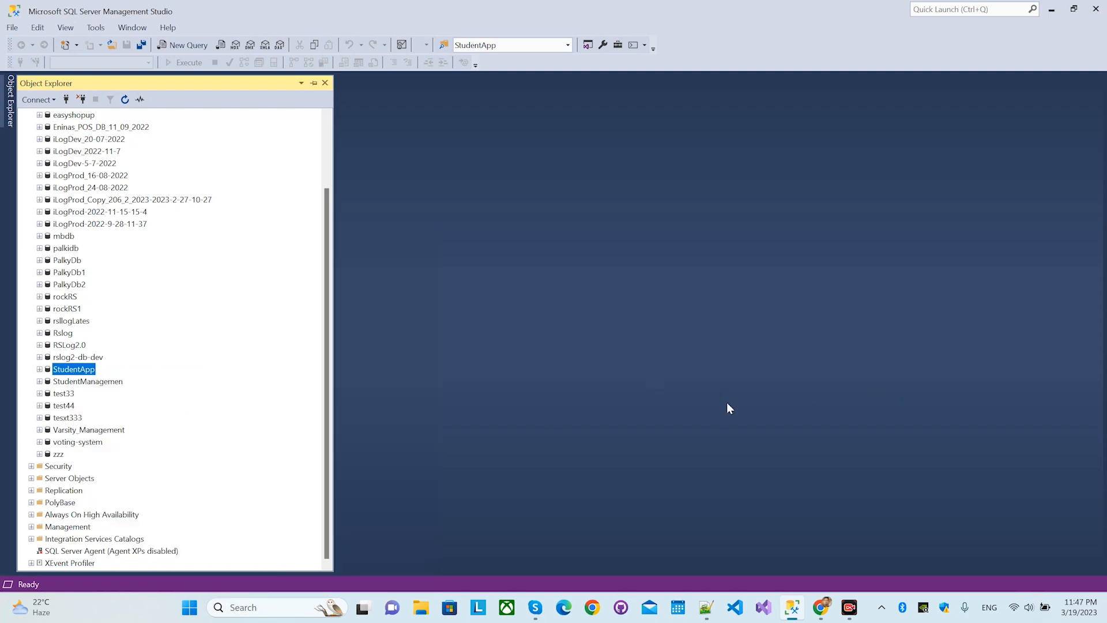